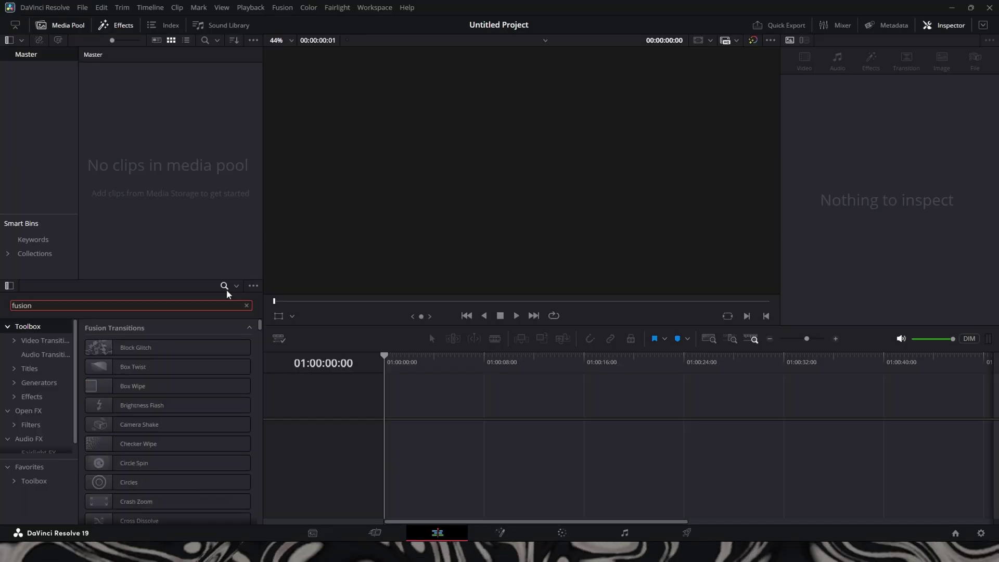
- Find Fusion Composition in the effects library, place it on the timeline and open it in the Fusion page
{"action": "type", "text": "comp"}
{"action": "left_click_drag", "start_coordinate": [241, 348], "coordinate": [391, 443]}
{"action": "left_click", "coordinate": [393, 361]}
{"action": "right_click", "coordinate": [404, 431]}
{"action": "left_click", "coordinate": [458, 361]}
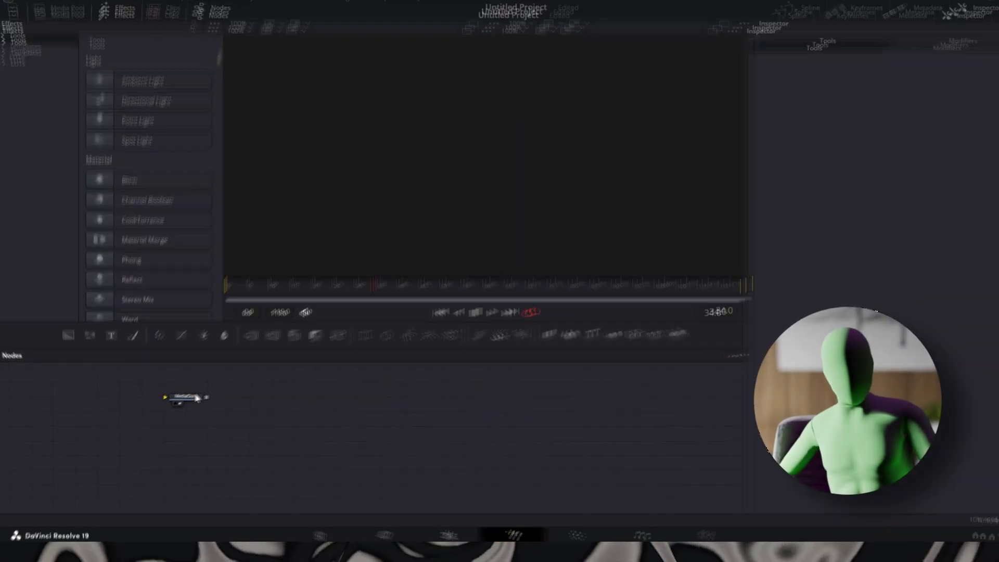
- Move the MediaOut1 node aside and add a Background node to the composition
{"action": "left_click_drag", "start_coordinate": [189, 400], "coordinate": [469, 425]}
{"action": "left_click", "coordinate": [334, 434]}
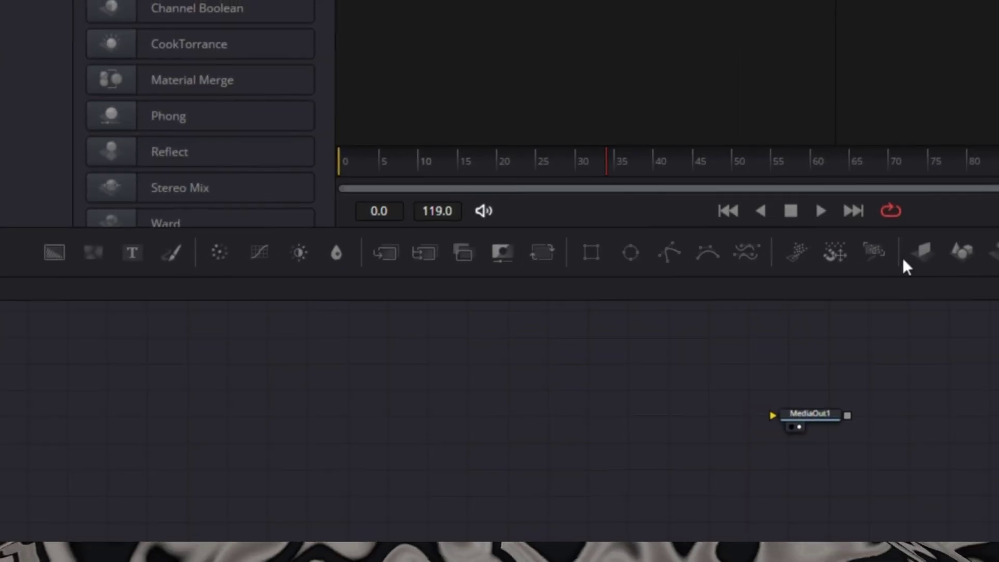
{"action": "left_click", "coordinate": [55, 258]}
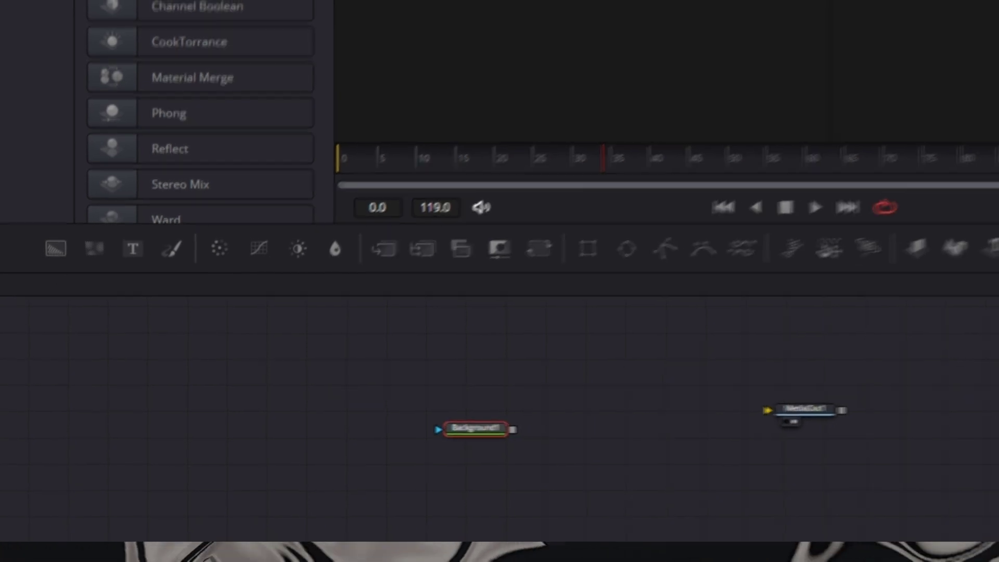
- Set Background1's colour to a mid grey of about 0.357 red, green and blue and connect it to MediaOut1
{"action": "left_click", "coordinate": [920, 163]}
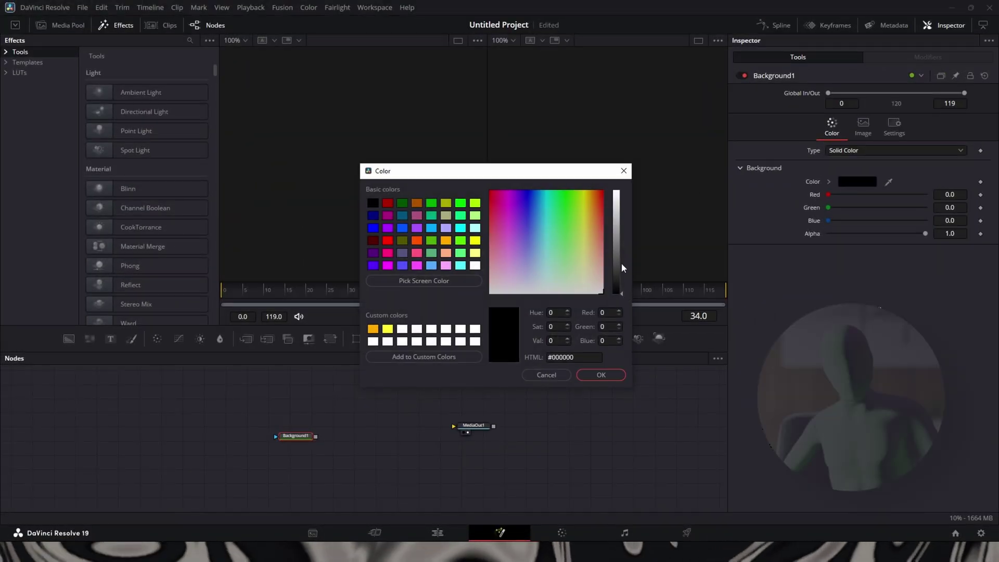
{"action": "left_click", "coordinate": [626, 275]}
{"action": "left_click_drag", "start_coordinate": [626, 276], "coordinate": [626, 256]}
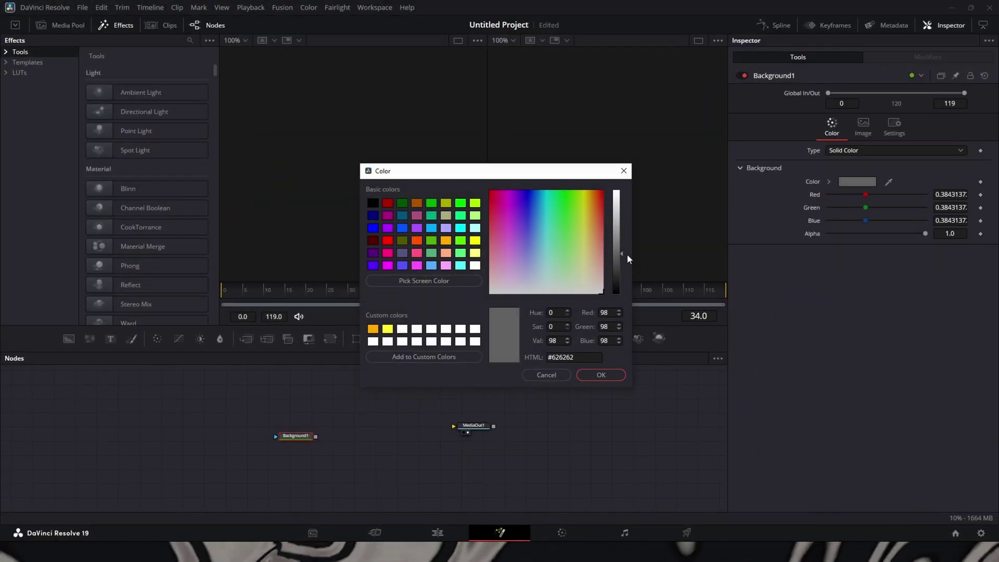
{"action": "left_click", "coordinate": [601, 374]}
{"action": "left_click_drag", "start_coordinate": [315, 436], "coordinate": [433, 420]}
{"action": "left_click_drag", "start_coordinate": [297, 439], "coordinate": [294, 435]}
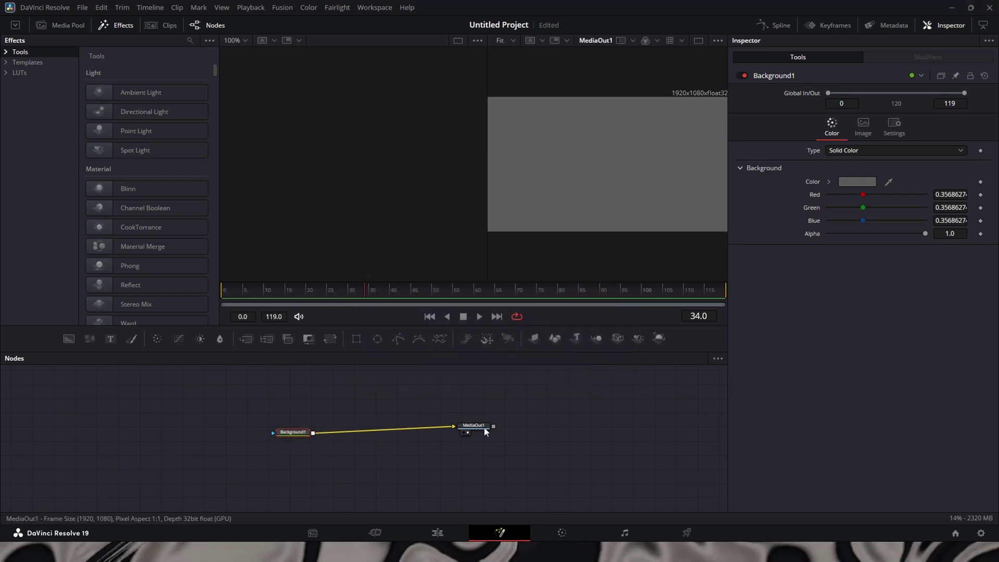
- Insert a Merge node after Background1 and connect a new Background node to Merge1
{"action": "left_click", "coordinate": [249, 342]}
{"action": "left_click", "coordinate": [329, 399]}
{"action": "left_click", "coordinate": [69, 339]}
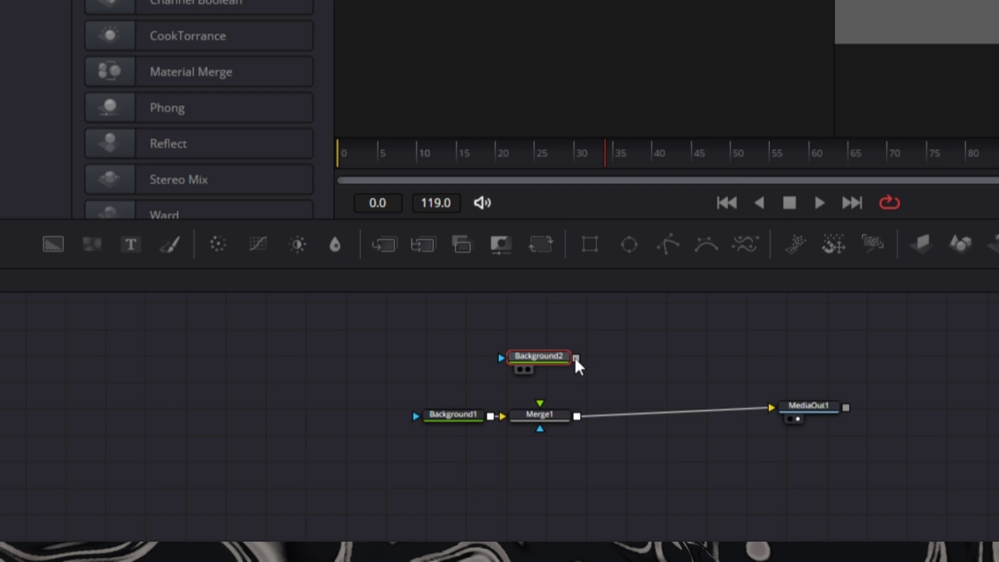
{"action": "left_click_drag", "start_coordinate": [575, 357], "coordinate": [539, 403]}
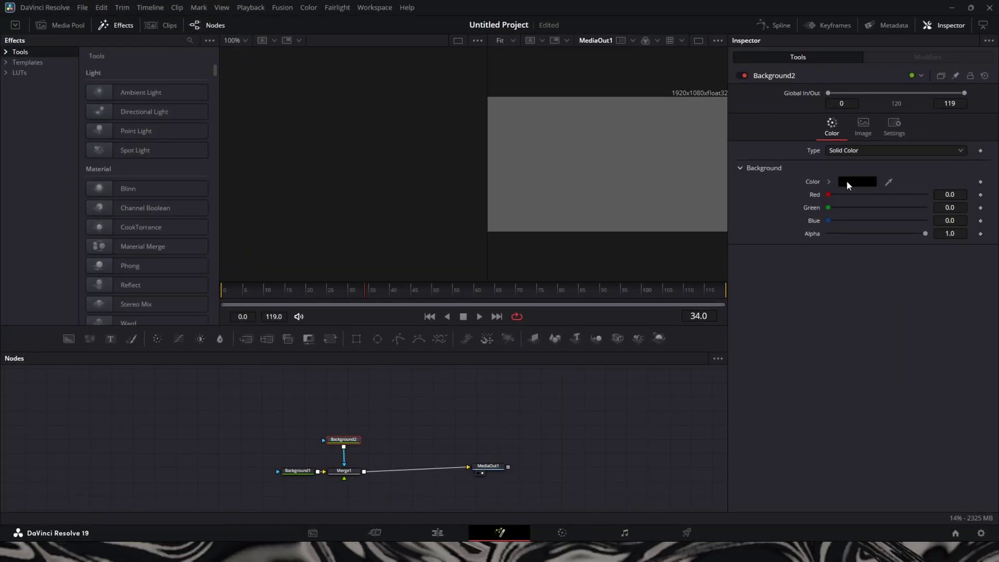
- Set Background2's colour to white and mask it with an Ellipse node
{"action": "left_click", "coordinate": [847, 183]}
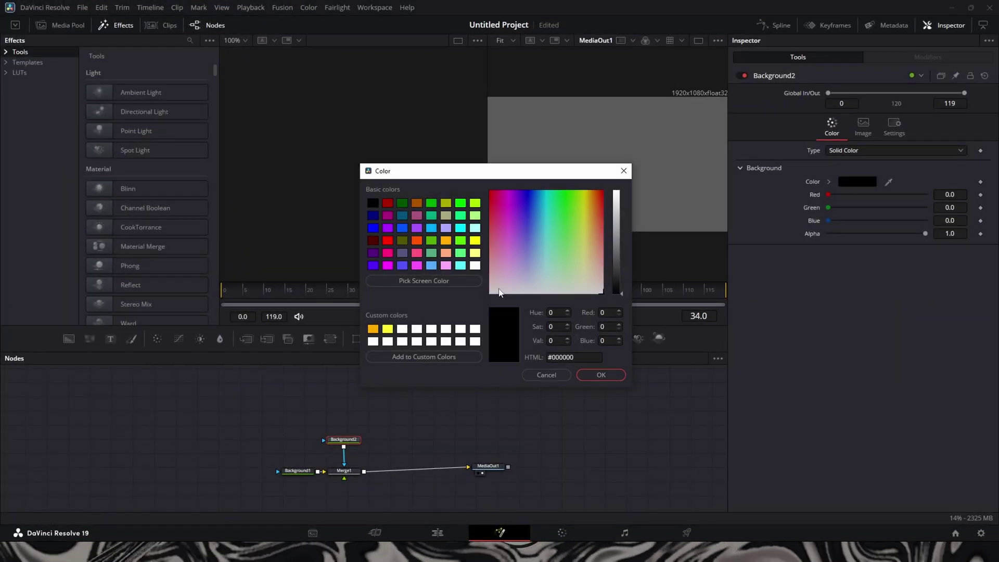
{"action": "left_click", "coordinate": [601, 374]}
{"action": "left_click", "coordinate": [378, 339]}
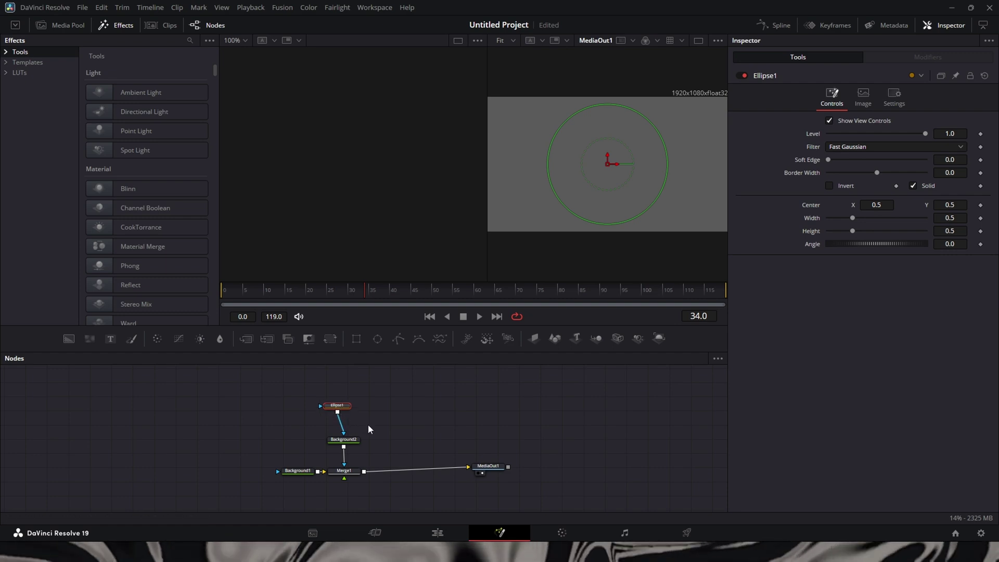
{"action": "left_click", "coordinate": [344, 440]}
{"action": "left_click", "coordinate": [337, 405]}
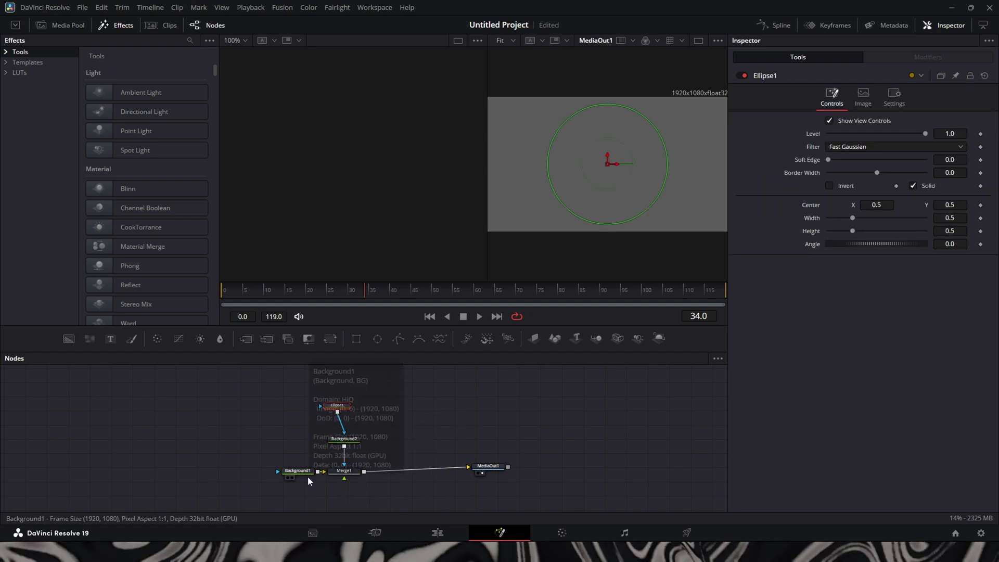
- Connect Background2 to Merge1's foreground input and widen Ellipse1 to about 0.948, centred vertically at about 0.971
{"action": "left_click_drag", "start_coordinate": [304, 472], "coordinate": [294, 470]}
{"action": "left_click", "coordinate": [337, 406]}
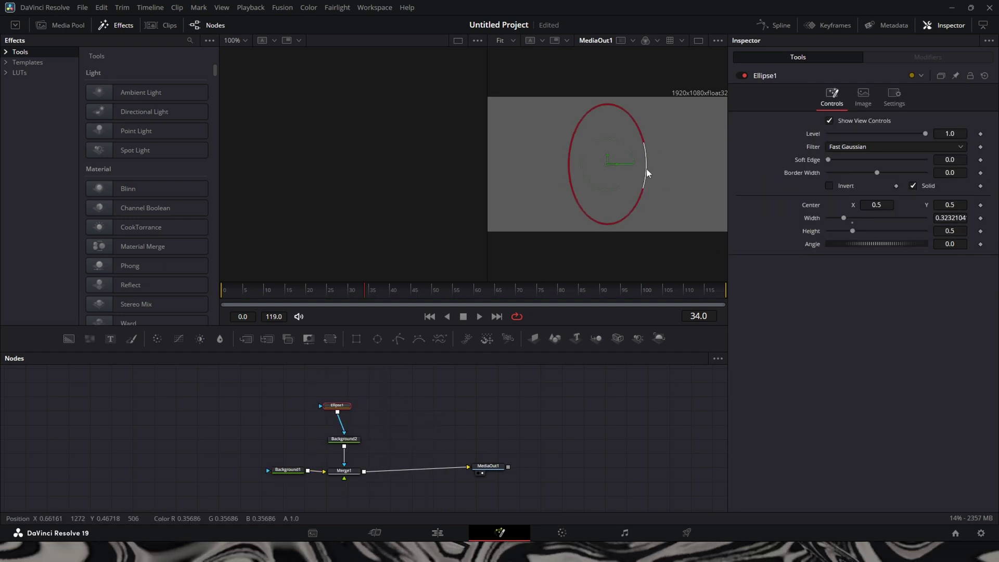
{"action": "key", "text": "ctrl+z"}
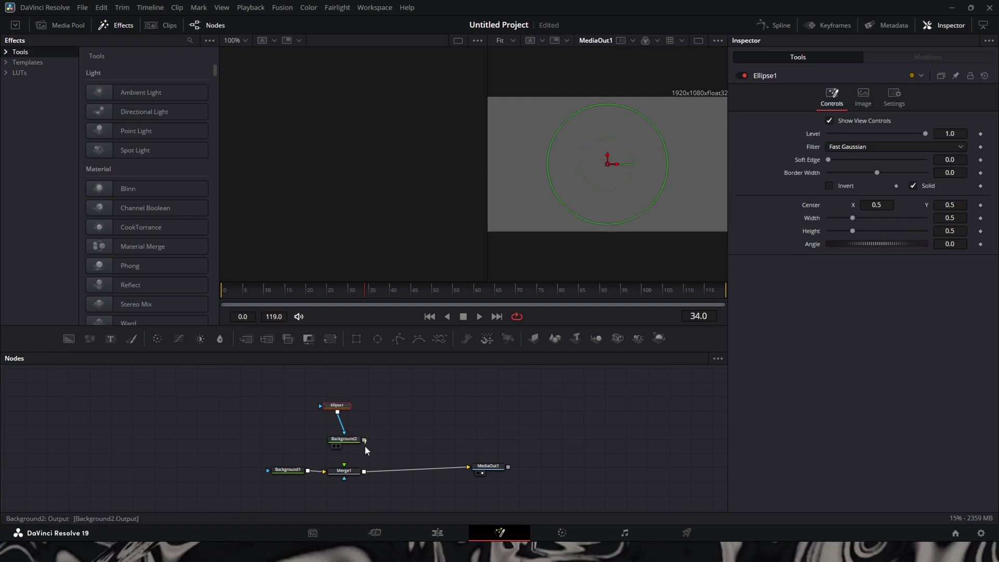
{"action": "left_click_drag", "start_coordinate": [488, 467], "coordinate": [524, 470]}
{"action": "left_click_drag", "start_coordinate": [352, 408], "coordinate": [349, 408]}
{"action": "left_click_drag", "start_coordinate": [326, 398], "coordinate": [386, 486]}
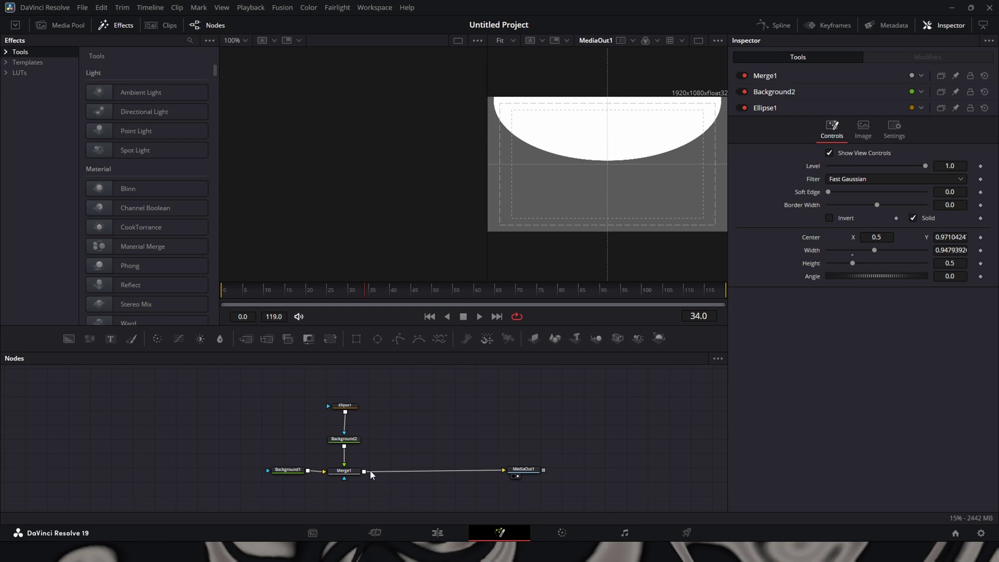
{"action": "left_click", "coordinate": [353, 472]}
{"action": "left_click", "coordinate": [534, 339]}
{"action": "key", "text": "Delete"}
- Insert a second Merge node between Merge1 and MediaOut1
{"action": "left_click", "coordinate": [346, 472]}
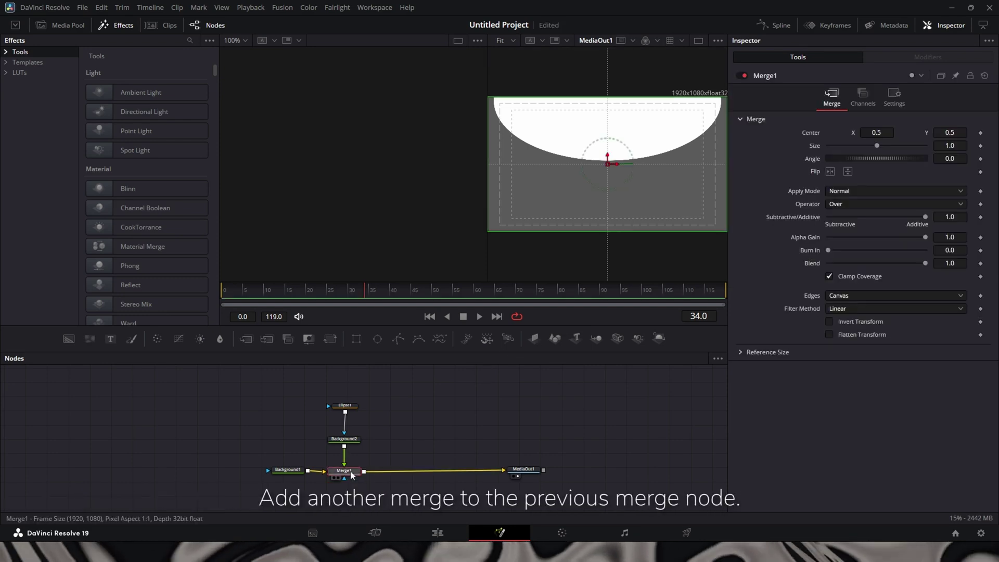
{"action": "left_click", "coordinate": [246, 338]}
{"action": "left_click", "coordinate": [534, 476]}
- Duplicate the Ellipse1 and Background2 nodes and connect the copied background to Merge2's foreground input
{"action": "left_click_drag", "start_coordinate": [378, 388], "coordinate": [341, 448]}
{"action": "right_click", "coordinate": [350, 440]}
{"action": "left_click", "coordinate": [390, 172]}
{"action": "right_click", "coordinate": [396, 430]}
{"action": "left_click", "coordinate": [430, 422]}
{"action": "left_click_drag", "start_coordinate": [414, 442], "coordinate": [401, 474]}
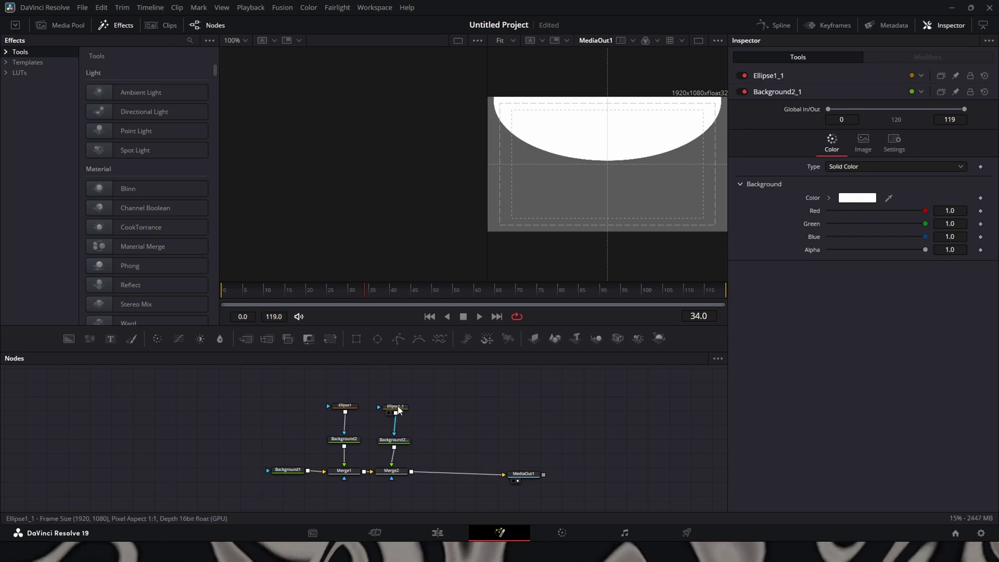
- Move Ellipse1_1 to the frame's lower edge and resize Ellipse1 to about 0.783 wide and 0.631 high, centred at Y about 1.063
{"action": "left_click", "coordinate": [399, 409]}
{"action": "left_click_drag", "start_coordinate": [613, 111], "coordinate": [609, 243]}
{"action": "left_click", "coordinate": [356, 408]}
{"action": "scroll", "coordinate": [609, 106], "scroll_direction": "up", "scroll_amount": 2}
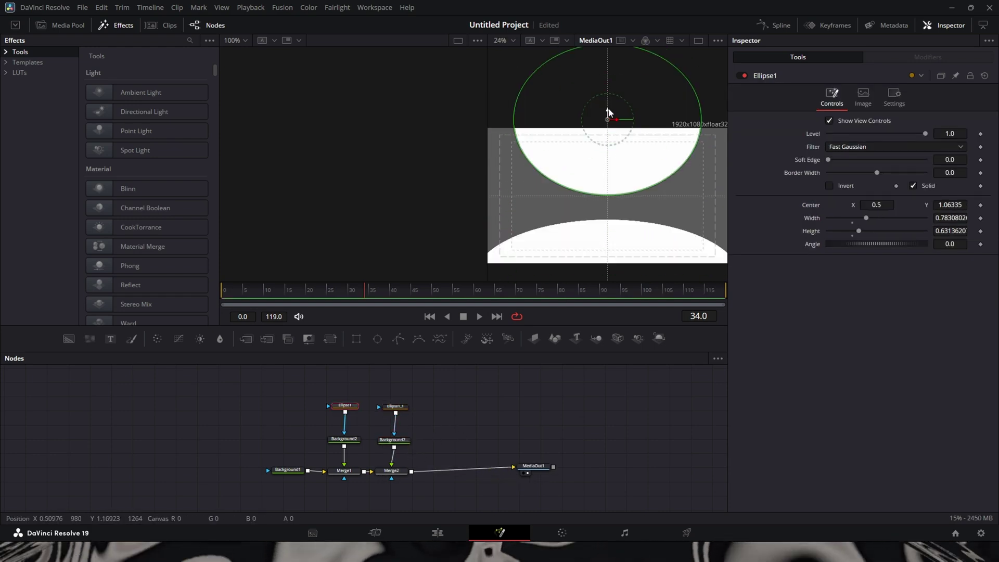
{"action": "left_click_drag", "start_coordinate": [547, 469], "coordinate": [579, 473]}
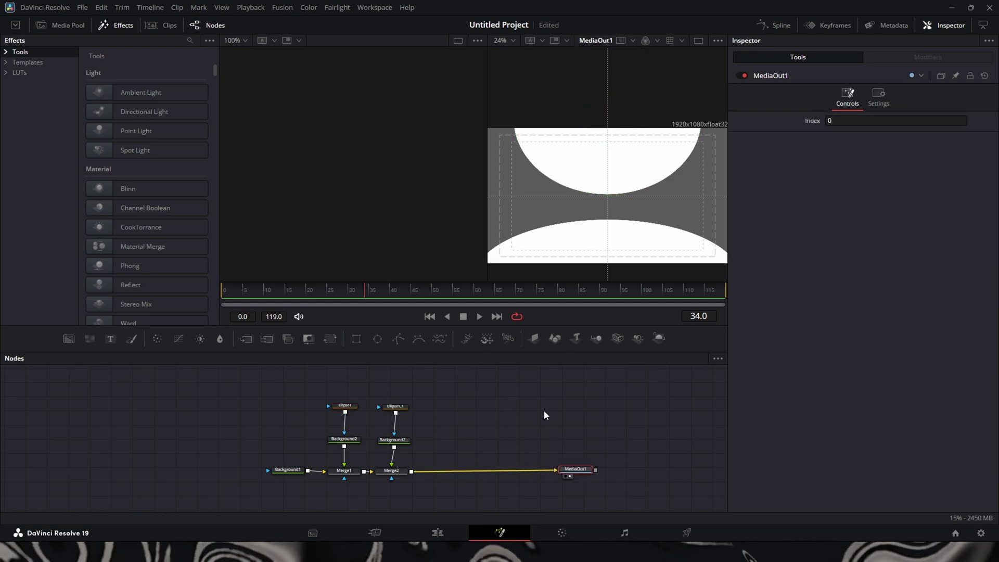
{"action": "left_click", "coordinate": [544, 410]}
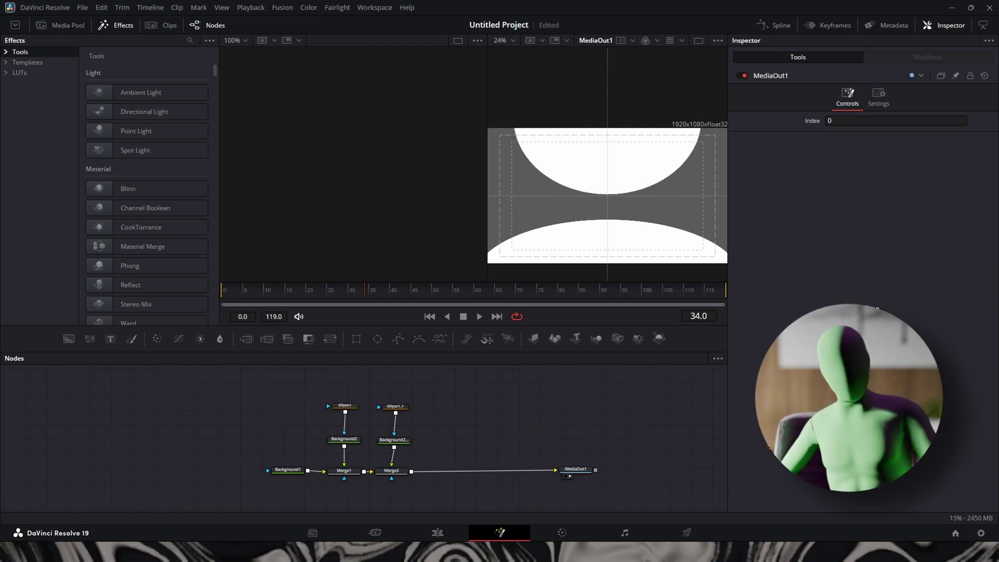
- Change the Background2_1 node's fill type from solid colour to Gradient
{"action": "left_click", "coordinate": [392, 471]}
{"action": "left_click", "coordinate": [344, 440]}
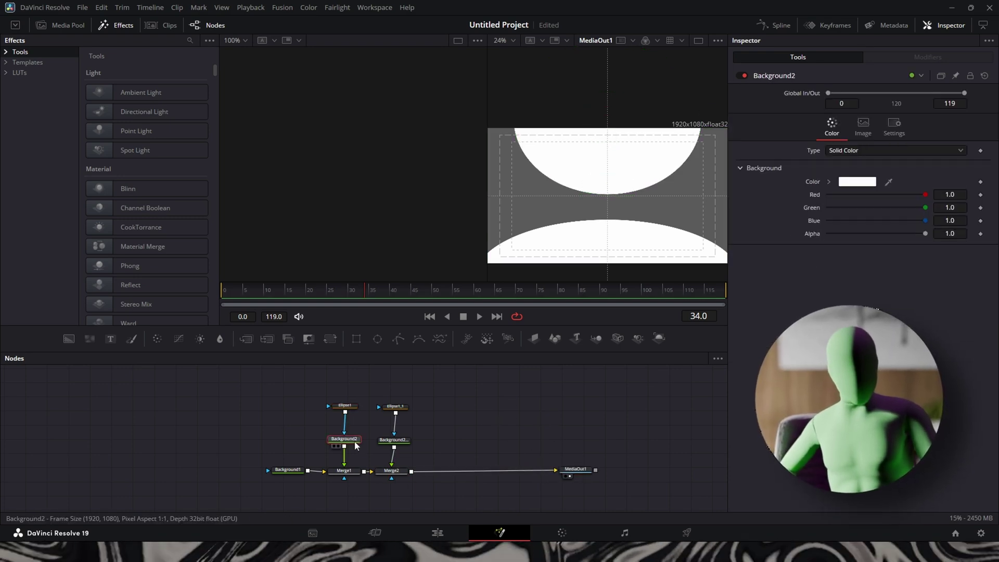
{"action": "left_click", "coordinate": [394, 439]}
{"action": "left_click", "coordinate": [843, 151]}
{"action": "left_click", "coordinate": [842, 210]}
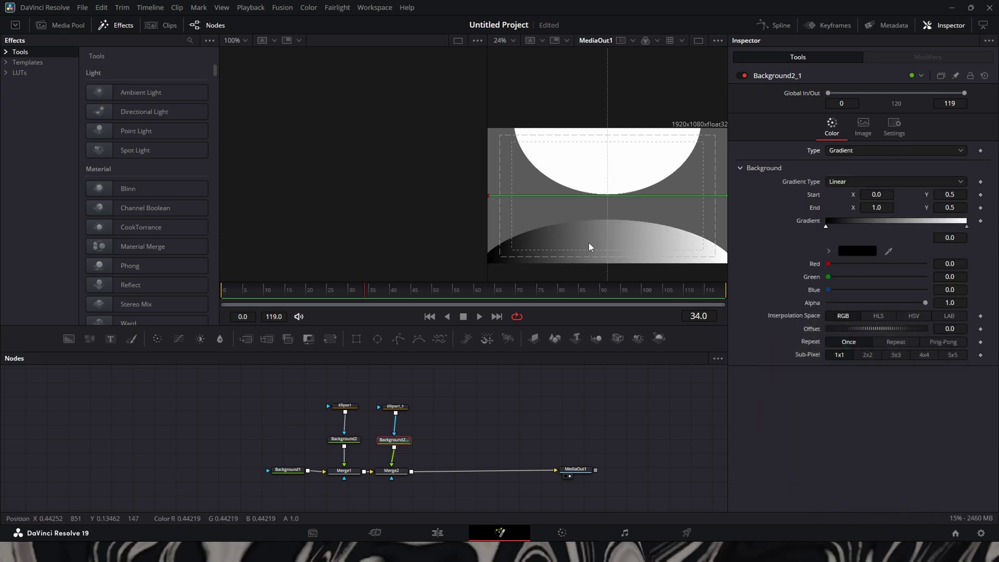
- Try the Angle gradient type on Background2_1 and return it to Linear
{"action": "left_click", "coordinate": [867, 181]}
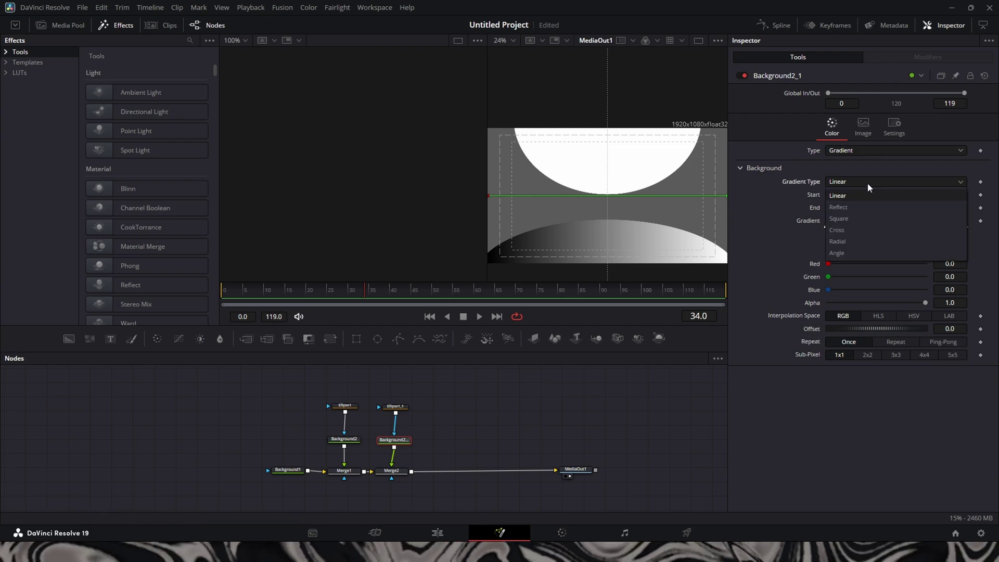
{"action": "left_click", "coordinate": [843, 254]}
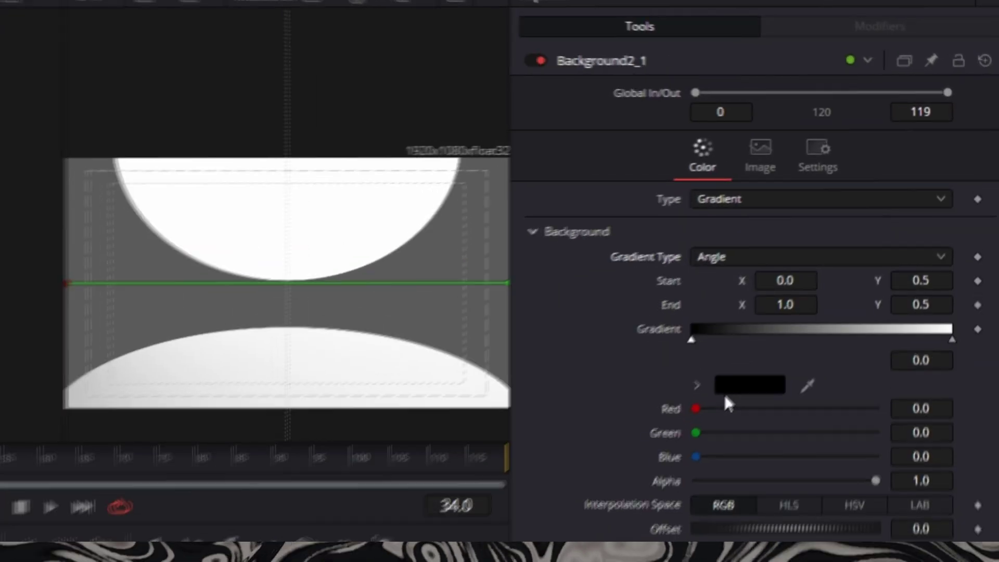
{"action": "left_click", "coordinate": [763, 259]}
{"action": "left_click", "coordinate": [749, 291]}
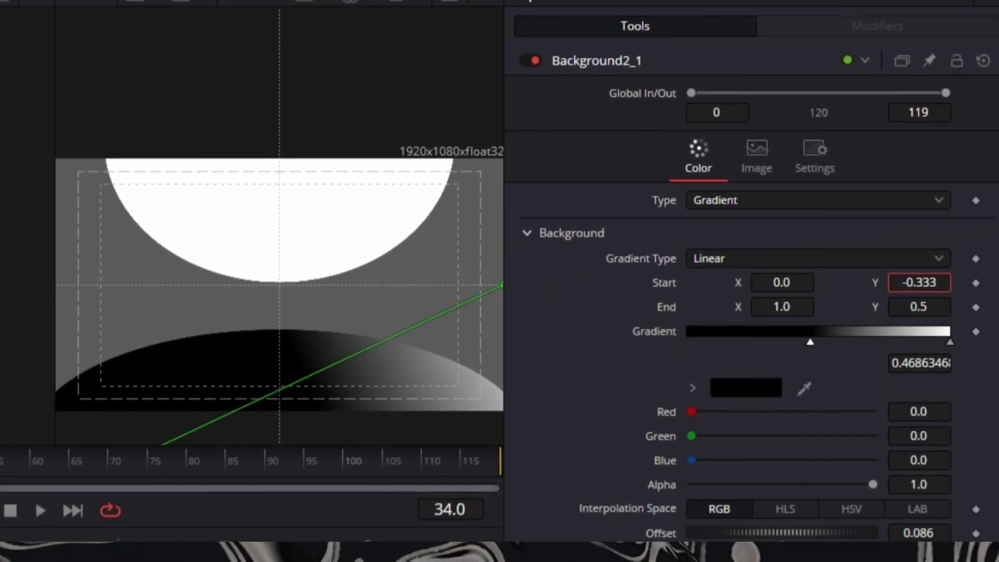
- Set Background2_1's gradient start Y to -1.304 and move its black colour stop to about 0.565
{"action": "left_click_drag", "start_coordinate": [919, 282], "coordinate": [844, 283]}
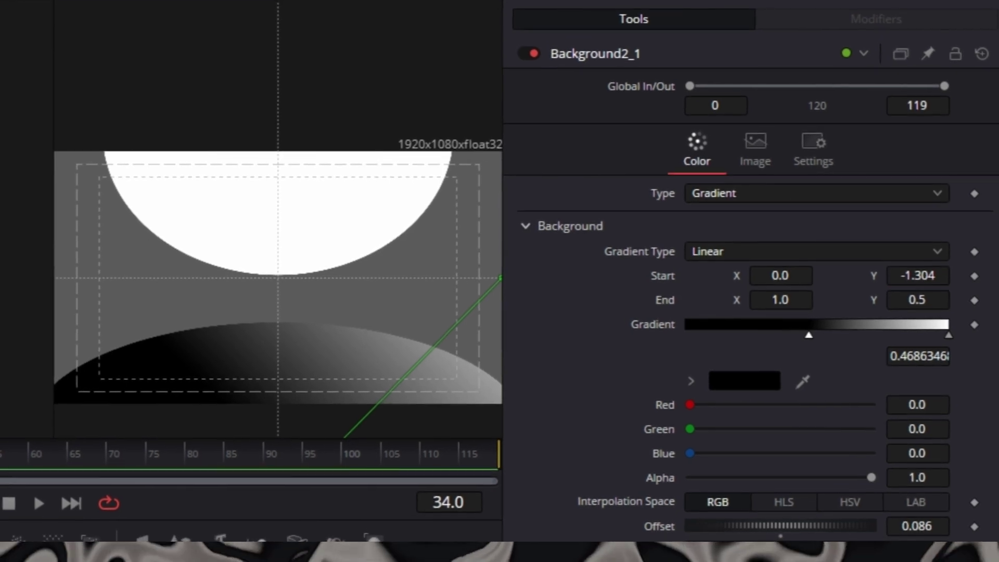
{"action": "left_click_drag", "start_coordinate": [808, 336], "coordinate": [835, 354]}
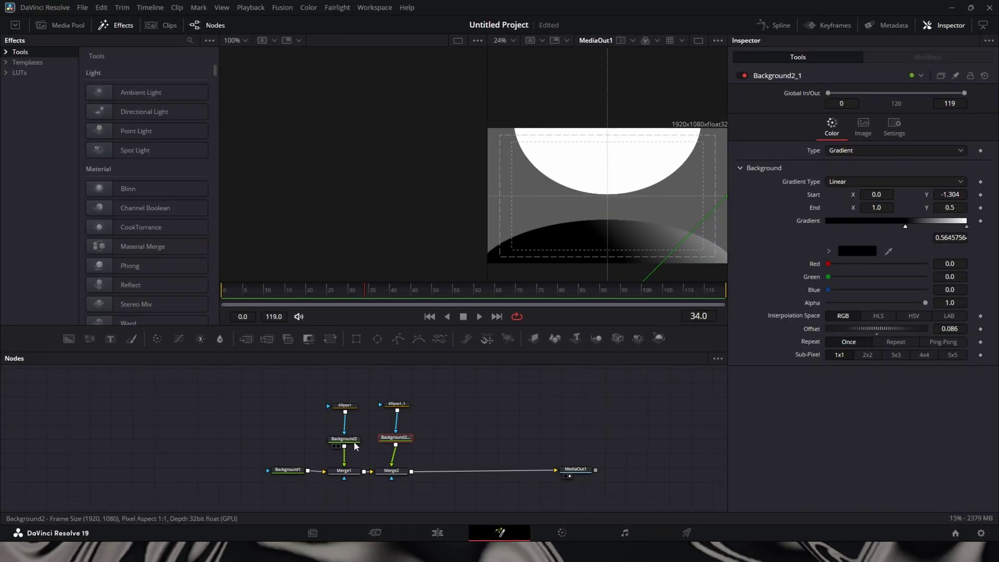
- Change the Background2 node's fill type to Gradient for the upper ellipse
{"action": "left_click", "coordinate": [353, 440]}
{"action": "left_click", "coordinate": [854, 150]}
{"action": "left_click", "coordinate": [847, 211]}
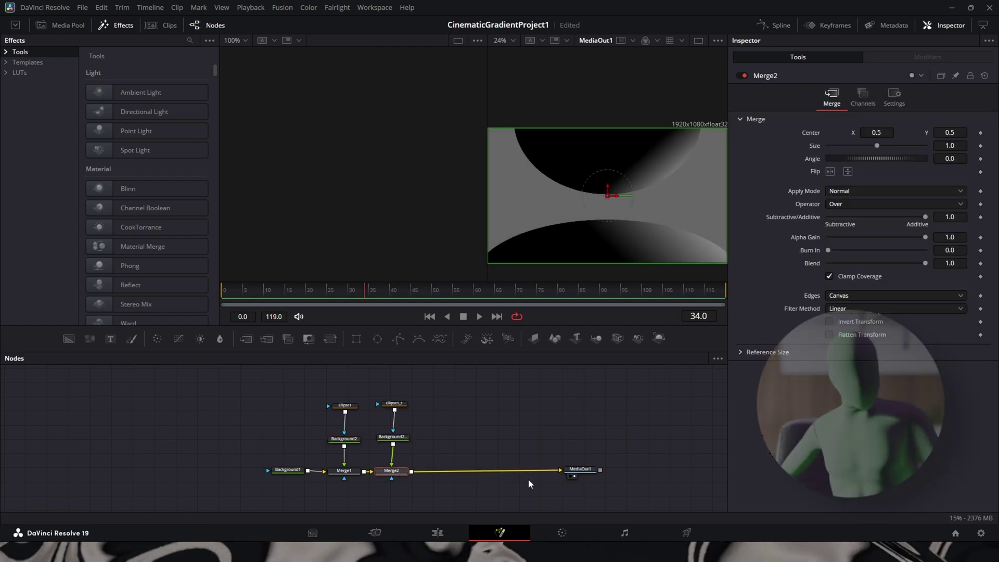
- Insert a Film Grain node after Merge2 and place it close to MediaOut1
{"action": "key", "text": "shift+space"}
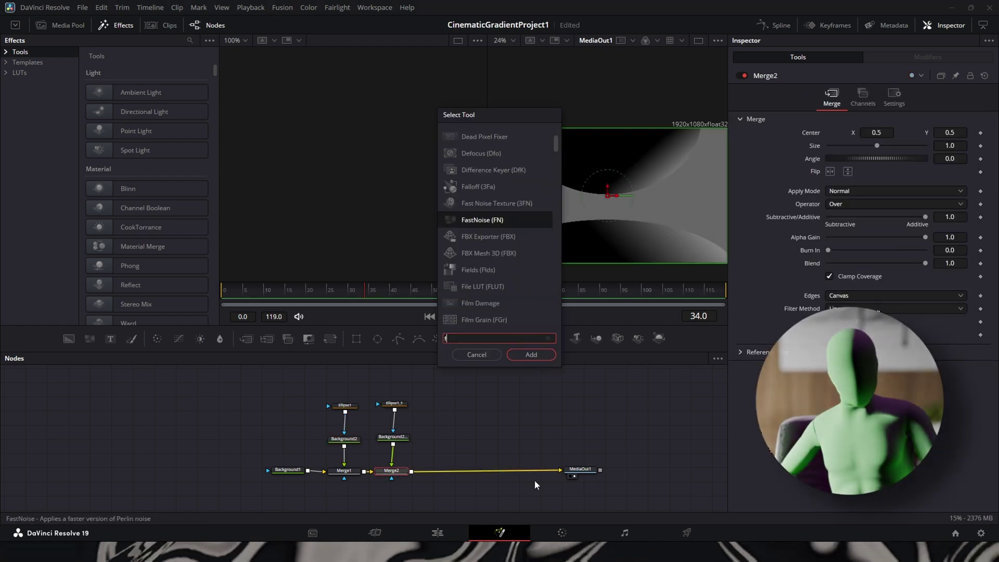
{"action": "type", "text": "film"}
{"action": "key", "text": "Return"}
{"action": "left_click_drag", "start_coordinate": [435, 470], "coordinate": [515, 470]}
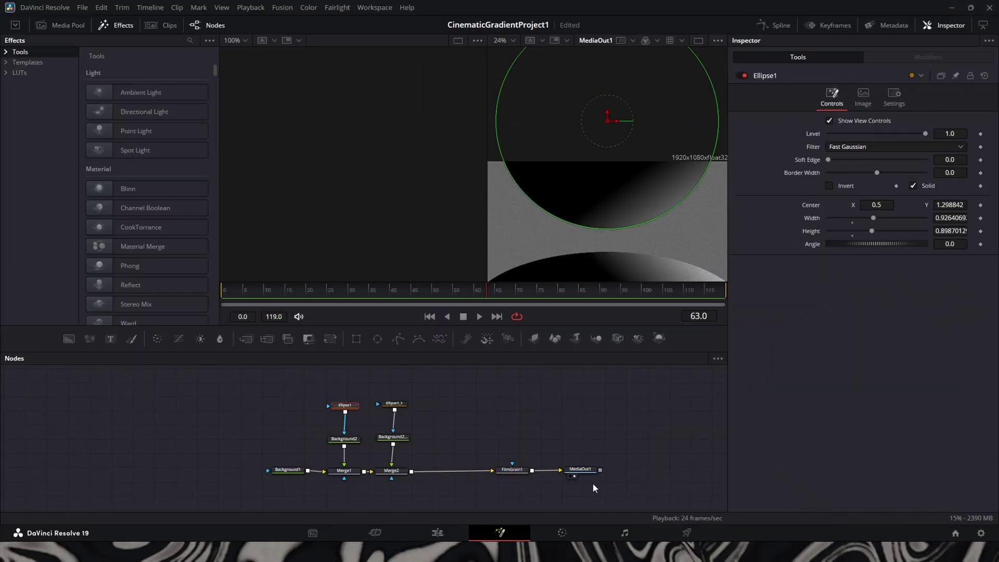
{"action": "left_click", "coordinate": [580, 469]}
{"action": "left_click", "coordinate": [645, 440]}
{"action": "scroll", "coordinate": [605, 231], "scroll_direction": "up", "scroll_amount": 1}
{"action": "scroll", "coordinate": [606, 234], "scroll_direction": "down", "scroll_amount": 2}
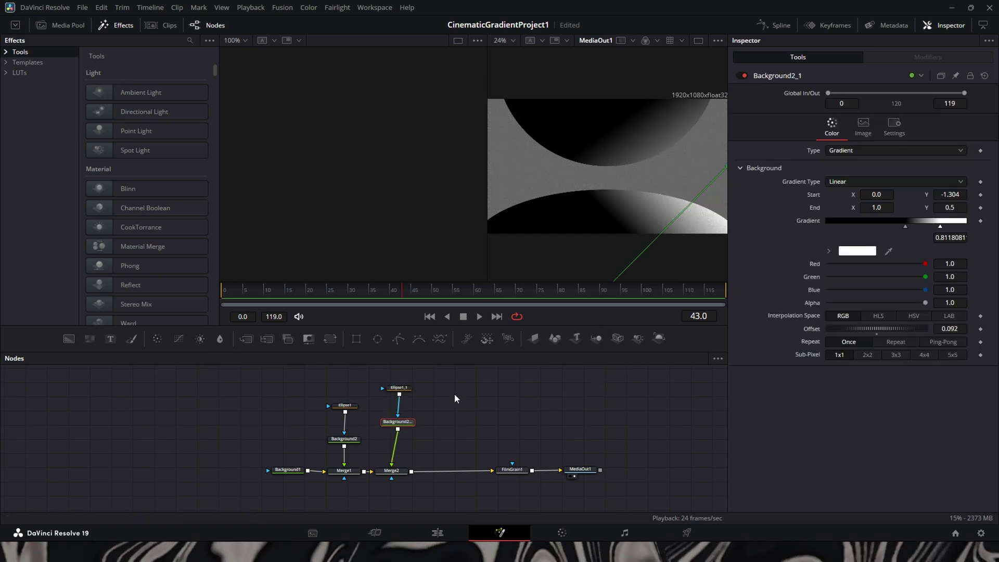
- Insert a Blur node after Background2_1 and adjust its blur size
{"action": "key", "text": "shift+space"}
{"action": "type", "text": "blur"}
{"action": "key", "text": "Return"}
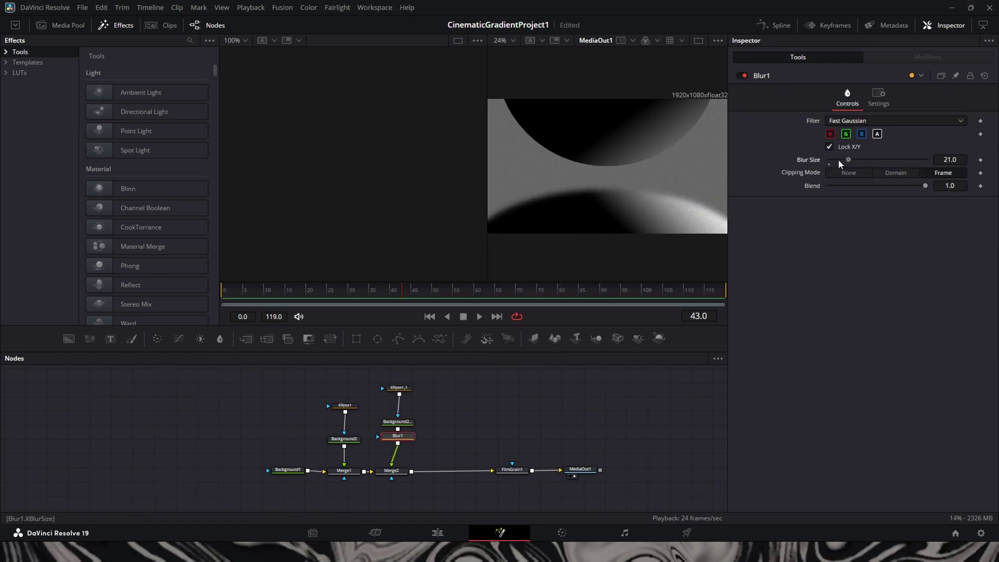
{"action": "left_click_drag", "start_coordinate": [833, 160], "coordinate": [839, 160]}
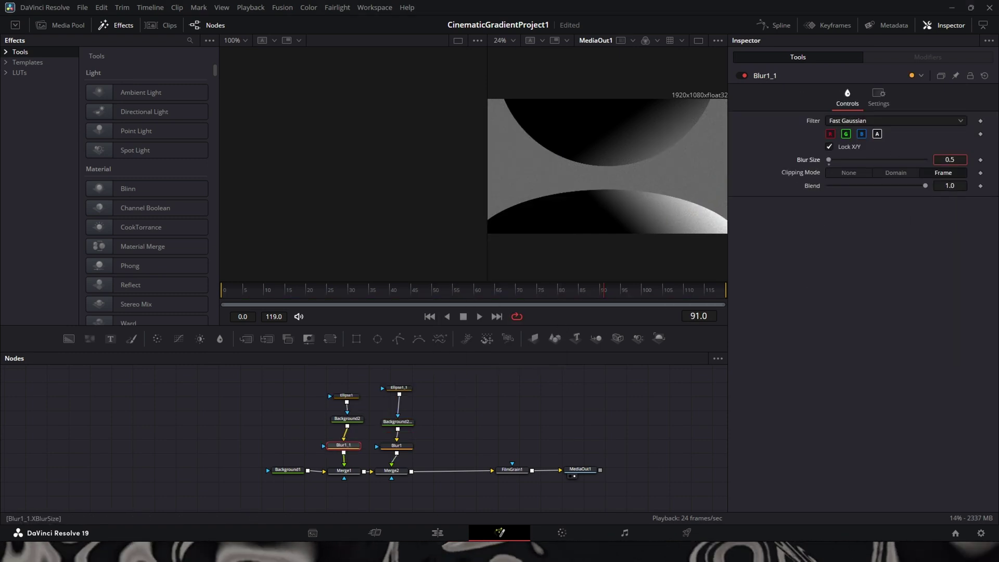
- Insert a Film Damage node between FilmGrain1 and MediaOut1
{"action": "left_click", "coordinate": [527, 471]}
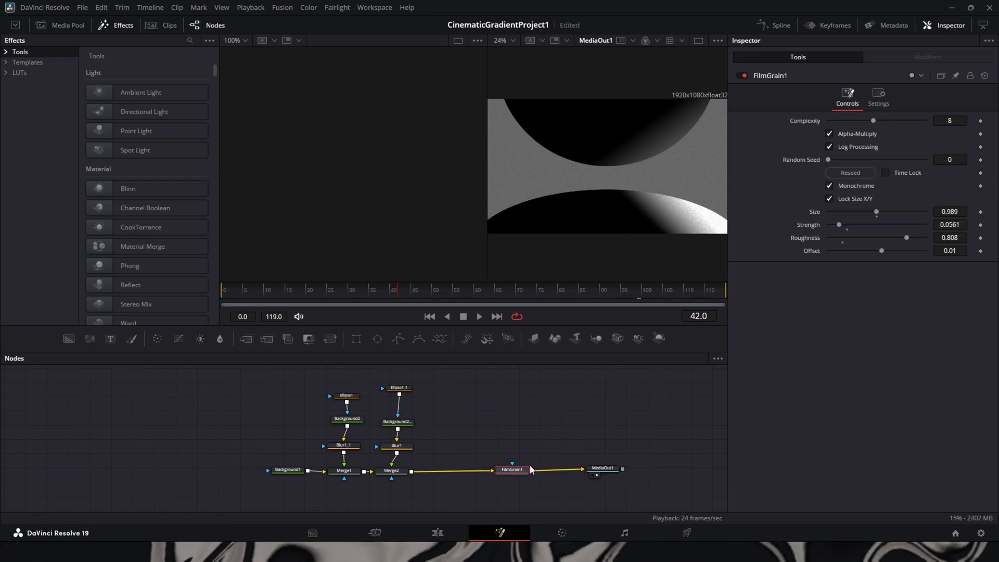
{"action": "key", "text": "shift+space"}
{"action": "key", "text": "Up"}
{"action": "key", "text": "Up"}
{"action": "key", "text": "Up"}
{"action": "key", "text": "Up"}
{"action": "key", "text": "Up"}
{"action": "key", "text": "Return"}
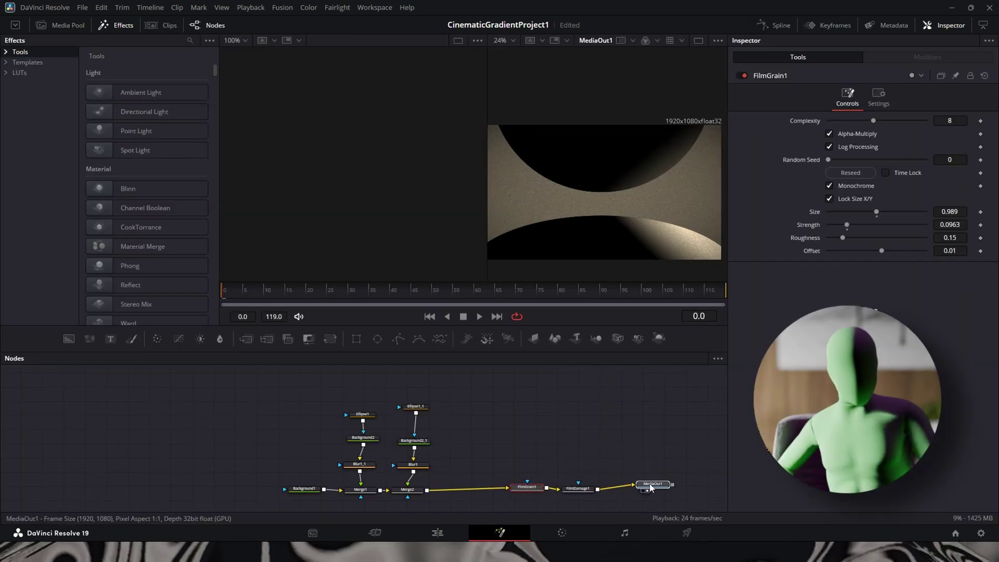
- Insert a Soft Glow node after Merge2, ahead of the film grain
{"action": "left_click", "coordinate": [408, 489]}
{"action": "key", "text": "shift+space"}
{"action": "type", "text": "blur"}
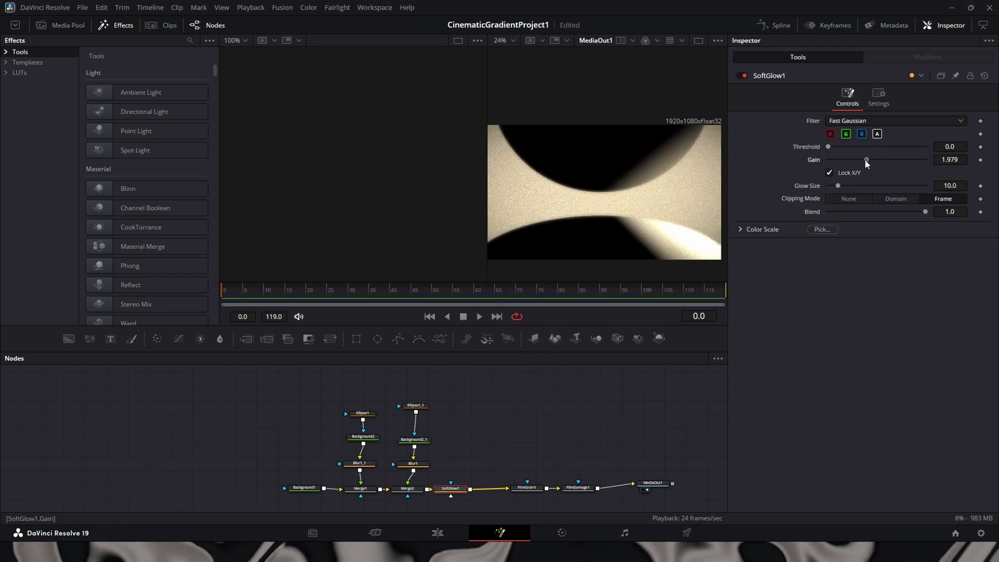
- Set the Soft Glow's gain to about 0.56 and its glow size to about 55.6
{"action": "left_click_drag", "start_coordinate": [865, 159], "coordinate": [837, 161]}
{"action": "mouse_move", "coordinate": [886, 186]}
{"action": "left_mouse_down"}
{"action": "mouse_move", "coordinate": [897, 186]}
{"action": "mouse_move", "coordinate": [883, 188]}
{"action": "left_mouse_up"}
{"action": "left_click_drag", "start_coordinate": [836, 161], "coordinate": [842, 163]}
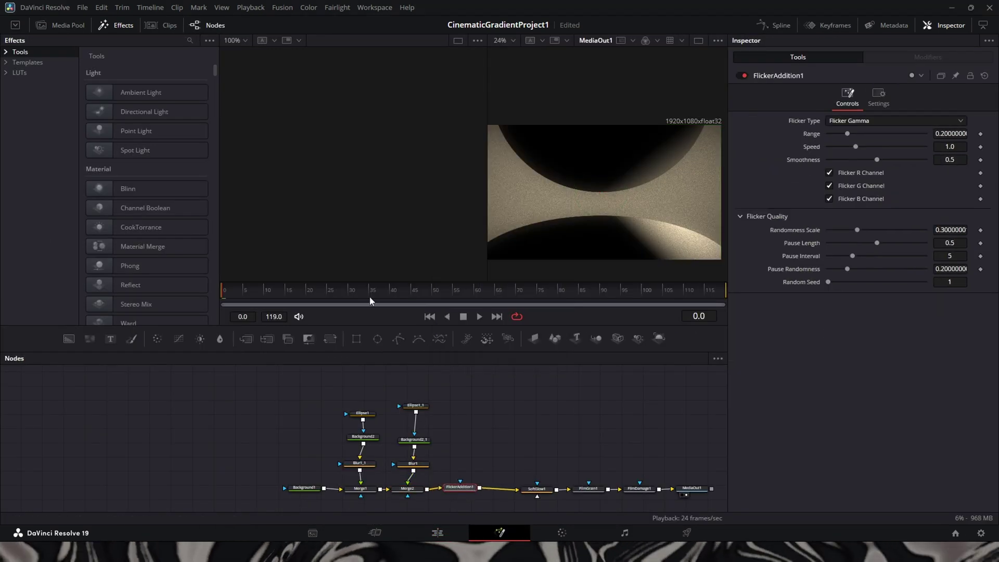
- Set the Flicker Addition's smoothness to 1.0, range to 0.043 and speed to 0.636
{"action": "left_click", "coordinate": [355, 290]}
{"action": "left_click", "coordinate": [266, 290]}
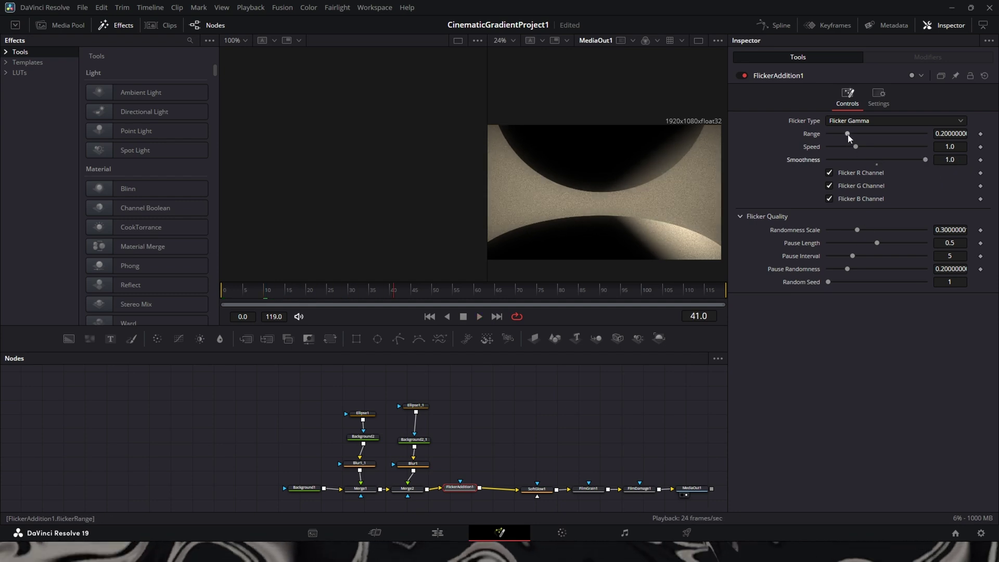
{"action": "left_click_drag", "start_coordinate": [848, 133], "coordinate": [834, 134]}
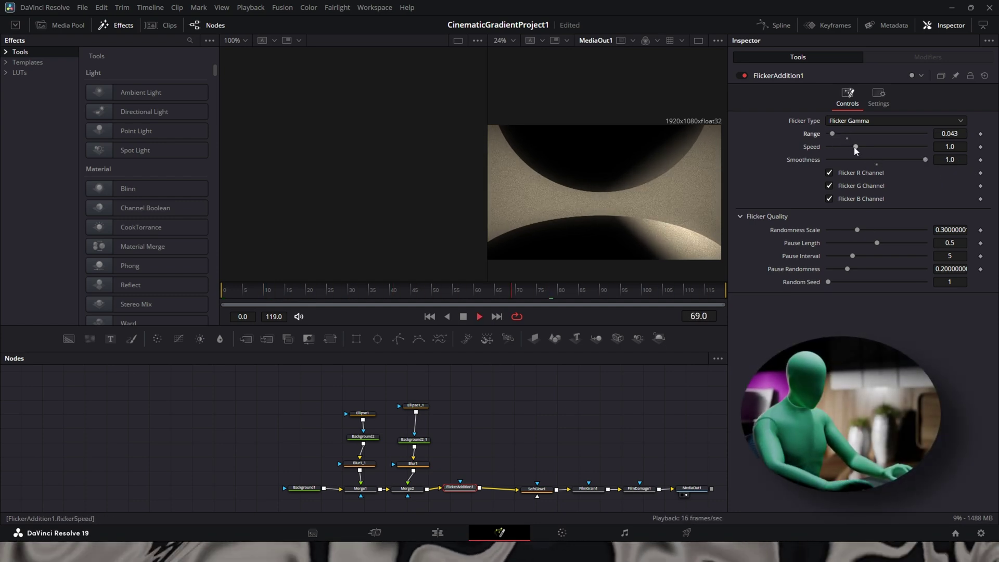
{"action": "left_click_drag", "start_coordinate": [856, 148], "coordinate": [846, 148]}
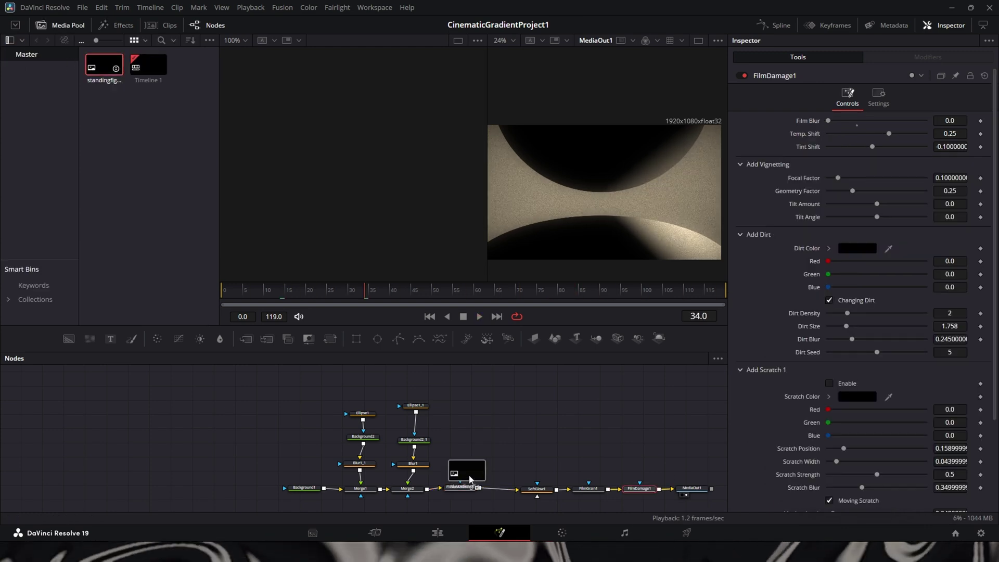
- Bring the standing figure image into the node graph and merge it over the background between Merge2 and the Flicker Addition
{"action": "left_click_drag", "start_coordinate": [470, 476], "coordinate": [468, 437]}
{"action": "left_click_drag", "start_coordinate": [437, 399], "coordinate": [286, 508]}
{"action": "left_click_drag", "start_coordinate": [410, 490], "coordinate": [359, 491]}
{"action": "left_click_drag", "start_coordinate": [471, 491], "coordinate": [502, 493]}
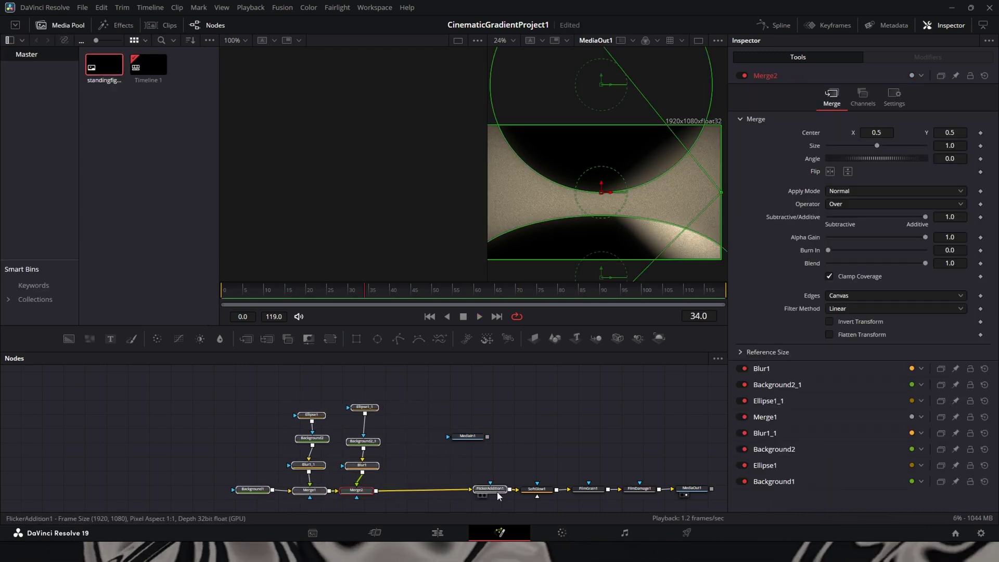
{"action": "left_click_drag", "start_coordinate": [717, 434], "coordinate": [535, 488]}
{"action": "left_click", "coordinate": [364, 491]}
{"action": "left_click_drag", "start_coordinate": [470, 437], "coordinate": [415, 443]}
- Insert a Transform node after MediaIn1, scaling the figure to 0.12 and placing it on the lower ellipse at centre Y about 0.31
{"action": "key", "text": "shift+space"}
{"action": "type", "text": "tran"}
{"action": "key", "text": "Return"}
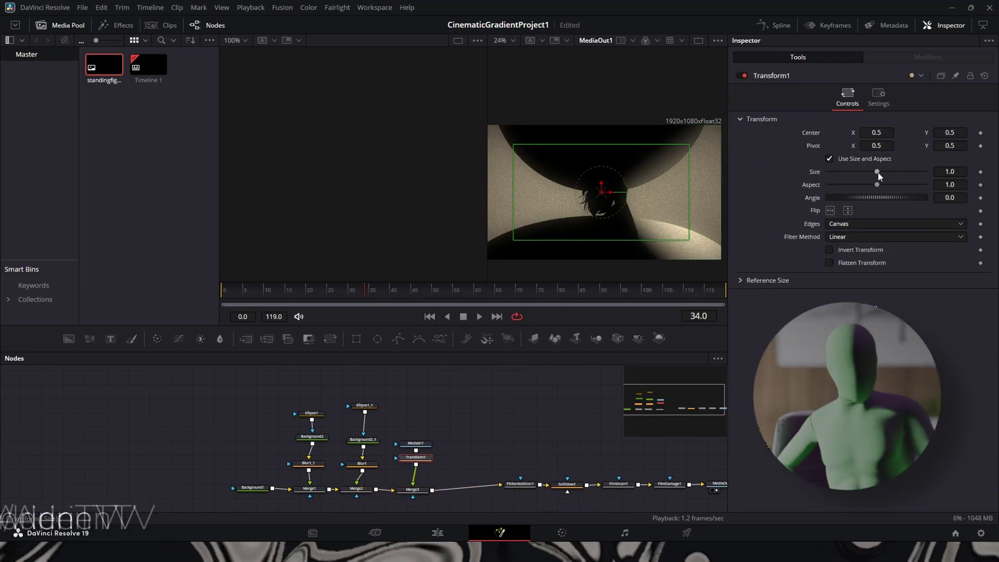
{"action": "left_click_drag", "start_coordinate": [877, 172], "coordinate": [852, 182]}
{"action": "left_click_drag", "start_coordinate": [601, 183], "coordinate": [603, 206]}
{"action": "left_click_drag", "start_coordinate": [853, 172], "coordinate": [845, 175]}
{"action": "left_click_drag", "start_coordinate": [601, 209], "coordinate": [588, 216]}
{"action": "scroll", "coordinate": [653, 206], "scroll_direction": "up", "scroll_amount": 3}
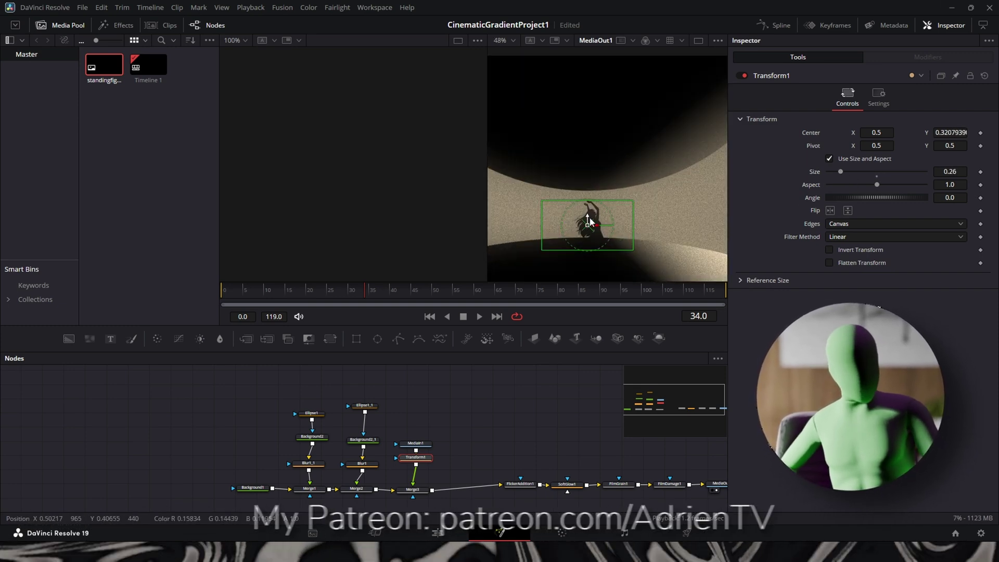
{"action": "left_click_drag", "start_coordinate": [860, 173], "coordinate": [835, 178]}
{"action": "left_click_drag", "start_coordinate": [588, 219], "coordinate": [588, 220]}
- Shift the background and ellipse node branches slightly away from the figure's branch
{"action": "left_click", "coordinate": [411, 493]}
{"action": "scroll", "coordinate": [608, 222], "scroll_direction": "down", "scroll_amount": 2}
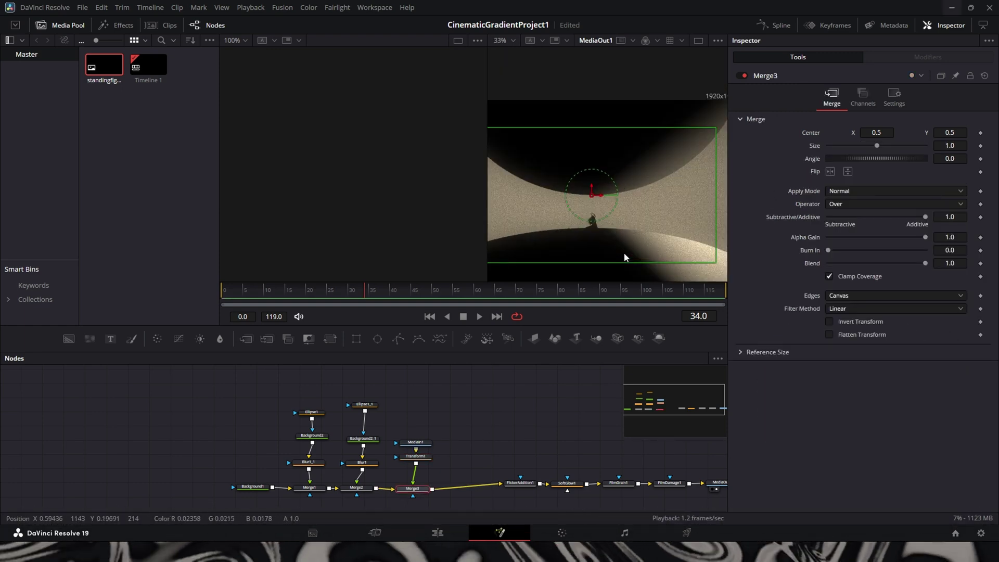
{"action": "left_click_drag", "start_coordinate": [391, 389], "coordinate": [257, 492]}
{"action": "left_click_drag", "start_coordinate": [355, 489], "coordinate": [344, 489]}
{"action": "left_click", "coordinate": [521, 423]}
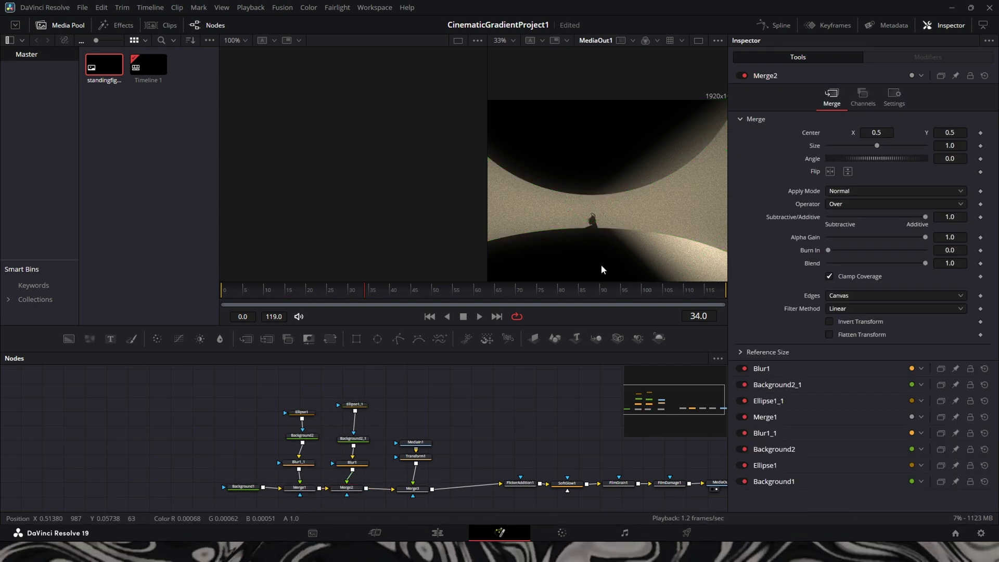
- Paste a copy of the Blur node between Transform1 and Merge3, with a blur size of 0.6
{"action": "left_click_drag", "start_coordinate": [449, 428], "coordinate": [417, 466]}
{"action": "left_click", "coordinate": [454, 451]}
{"action": "right_click", "coordinate": [362, 463]}
{"action": "left_click", "coordinate": [389, 187]}
{"action": "right_click", "coordinate": [433, 476]}
{"action": "left_click", "coordinate": [455, 458]}
{"action": "left_click_drag", "start_coordinate": [438, 442], "coordinate": [400, 469]}
{"action": "mouse_move", "coordinate": [413, 465]}
{"action": "left_mouse_down"}
{"action": "mouse_move", "coordinate": [416, 446]}
{"action": "mouse_move", "coordinate": [433, 476]}
{"action": "mouse_move", "coordinate": [413, 487]}
{"action": "mouse_move", "coordinate": [424, 470]}
{"action": "left_mouse_up"}
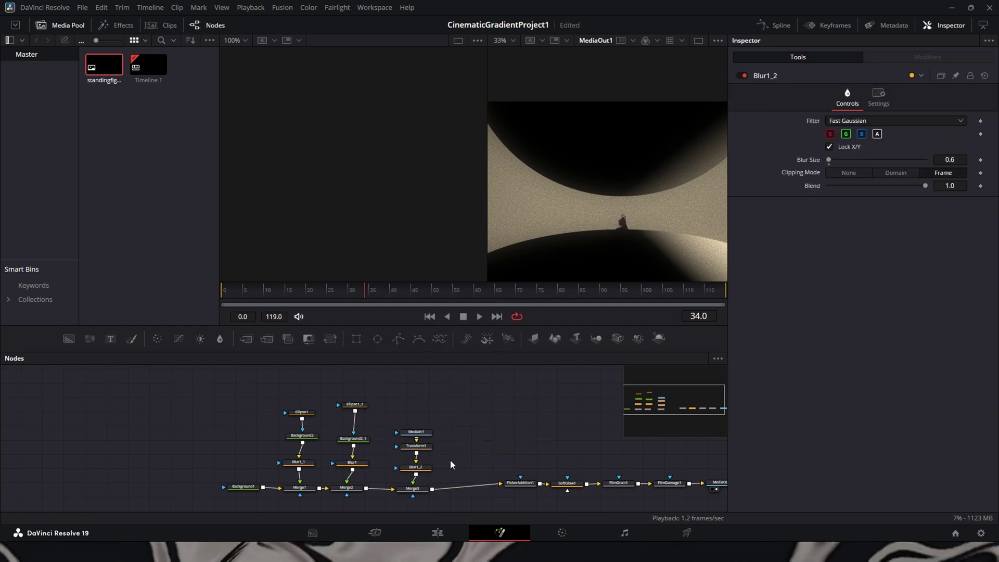
- Move the background, ellipse and figure branches back to free some space, and add another Merge node after Merge3
{"action": "left_click_drag", "start_coordinate": [526, 484], "coordinate": [524, 487]}
{"action": "left_click", "coordinate": [416, 489]}
{"action": "left_click_drag", "start_coordinate": [442, 386], "coordinate": [217, 494]}
{"action": "left_click_drag", "start_coordinate": [415, 490], "coordinate": [382, 489]}
{"action": "left_click", "coordinate": [430, 476]}
{"action": "left_click", "coordinate": [381, 489]}
{"action": "left_click", "coordinate": [246, 340]}
{"action": "left_click", "coordinate": [428, 443]}
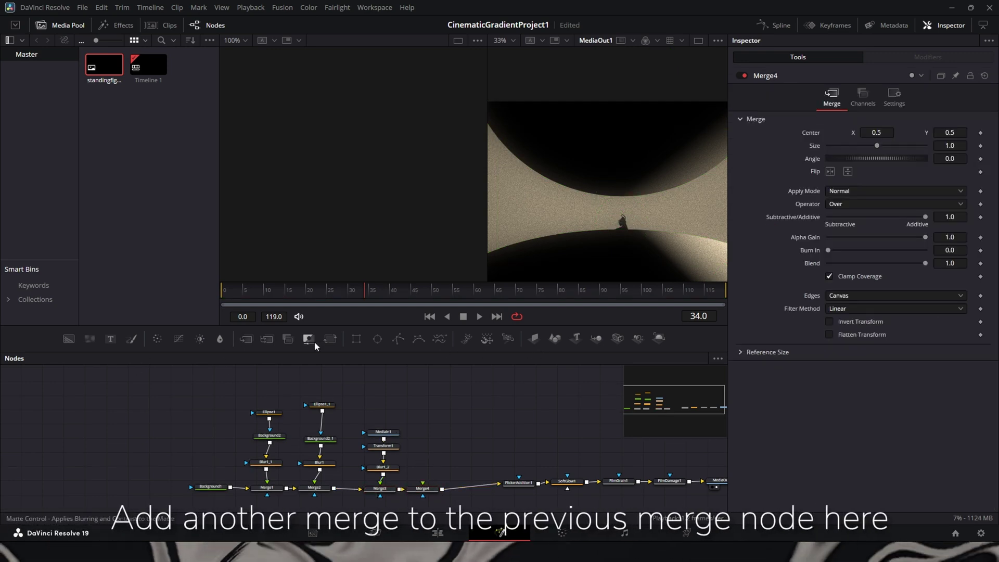
- Add a black solid-color Background node masked by a Rectangle as the foreground of Merge4
{"action": "left_click", "coordinate": [69, 339]}
{"action": "left_click_drag", "start_coordinate": [434, 444], "coordinate": [439, 456]}
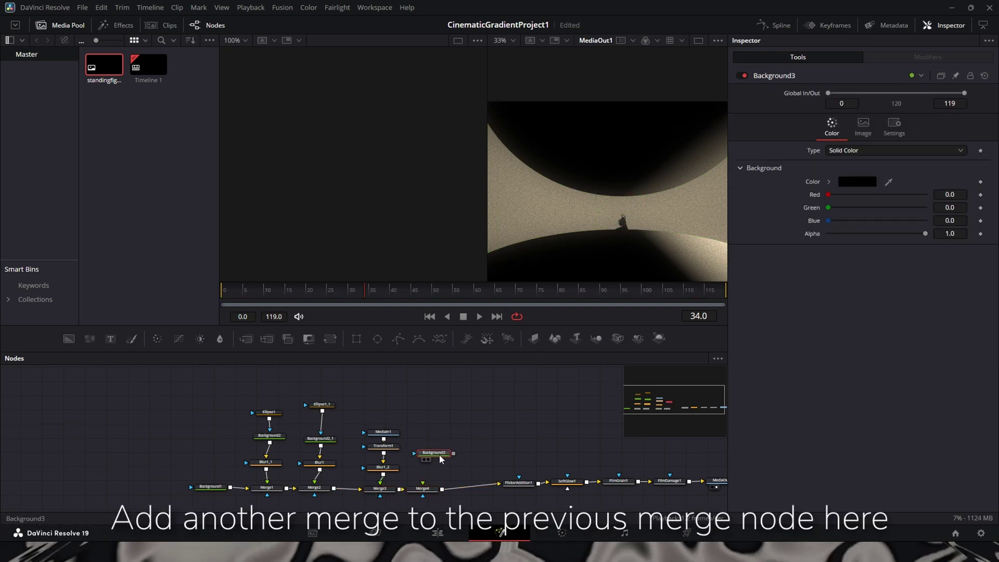
{"action": "left_click", "coordinate": [356, 339]}
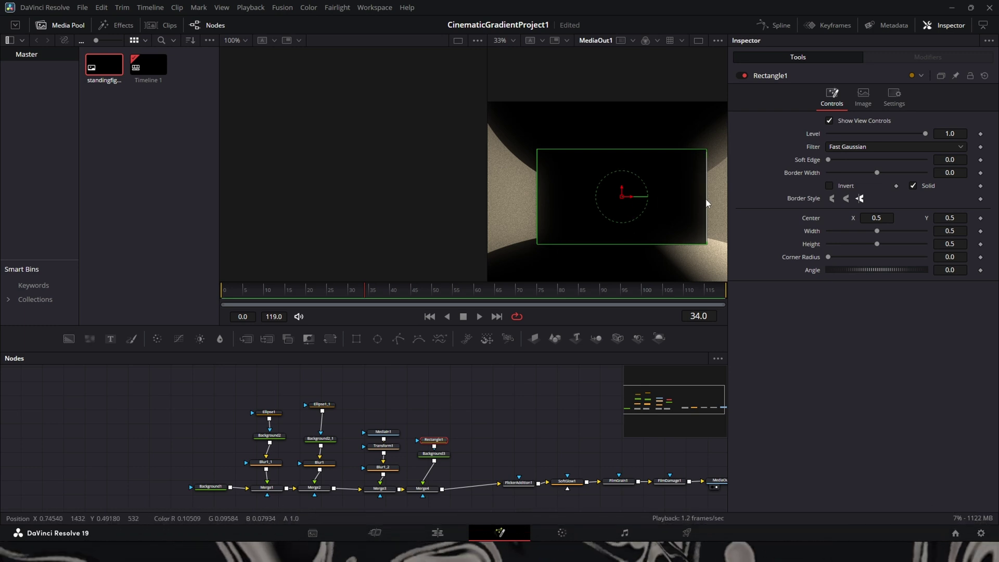
- Shrink the rectangle mask to about 0.02 wide and 0.039 high, centred above the figure at Y about 0.453
{"action": "left_click_drag", "start_coordinate": [707, 203], "coordinate": [657, 203]}
{"action": "left_click_drag", "start_coordinate": [635, 245], "coordinate": [636, 214]}
{"action": "scroll", "coordinate": [629, 233], "scroll_direction": "up", "scroll_amount": 5}
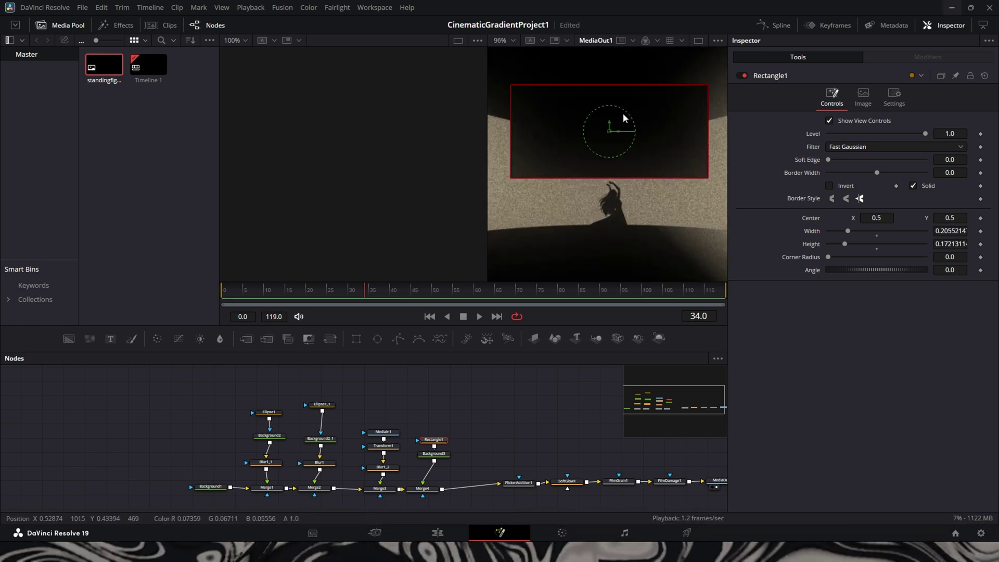
{"action": "left_click_drag", "start_coordinate": [612, 85], "coordinate": [611, 113]}
{"action": "left_click_drag", "start_coordinate": [709, 138], "coordinate": [627, 144]}
{"action": "left_click_drag", "start_coordinate": [610, 124], "coordinate": [611, 150]}
{"action": "left_click_drag", "start_coordinate": [612, 174], "coordinate": [611, 172]}
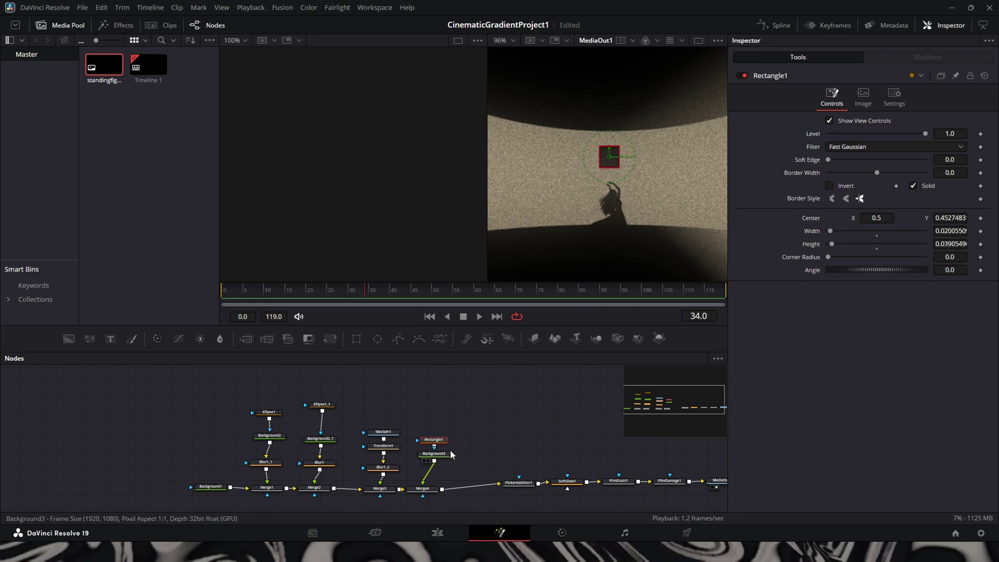
- Paste a copy of the figure's Blur node between Background3 and Merge4
{"action": "left_click_drag", "start_coordinate": [461, 442], "coordinate": [431, 444]}
{"action": "right_click", "coordinate": [389, 468]}
{"action": "left_click", "coordinate": [434, 188]}
{"action": "right_click", "coordinate": [451, 465]}
{"action": "left_click", "coordinate": [483, 446]}
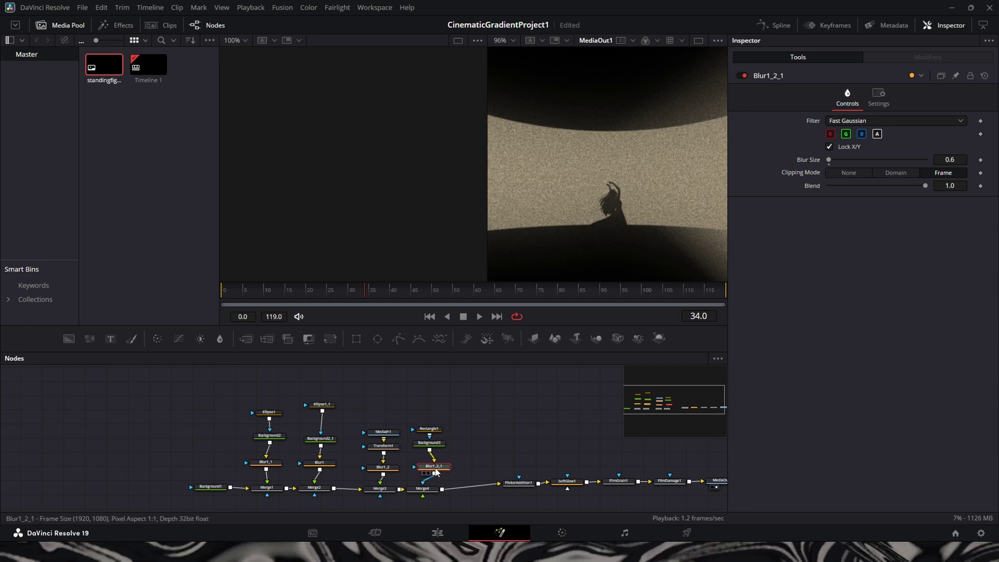
- Move Rectangle1 and Background3 up in the graph and insert a Transform node between Background3 and its blur
{"action": "left_click_drag", "start_coordinate": [454, 425], "coordinate": [435, 446]}
{"action": "left_click_drag", "start_coordinate": [434, 444], "coordinate": [440, 425]}
{"action": "key", "text": "shift+space"}
{"action": "type", "text": "transform"}
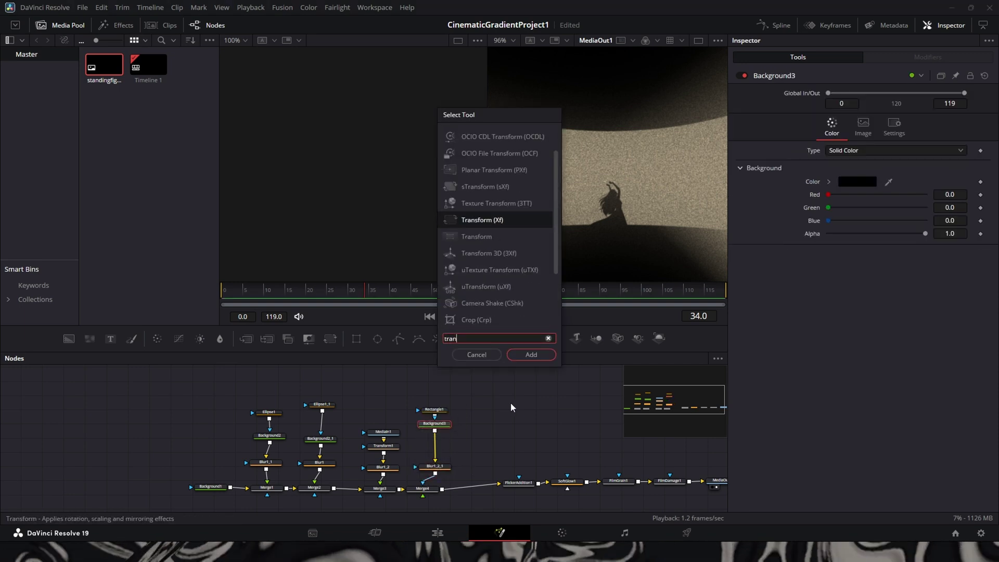
{"action": "key", "text": "Return"}
{"action": "left_click", "coordinate": [429, 468]}
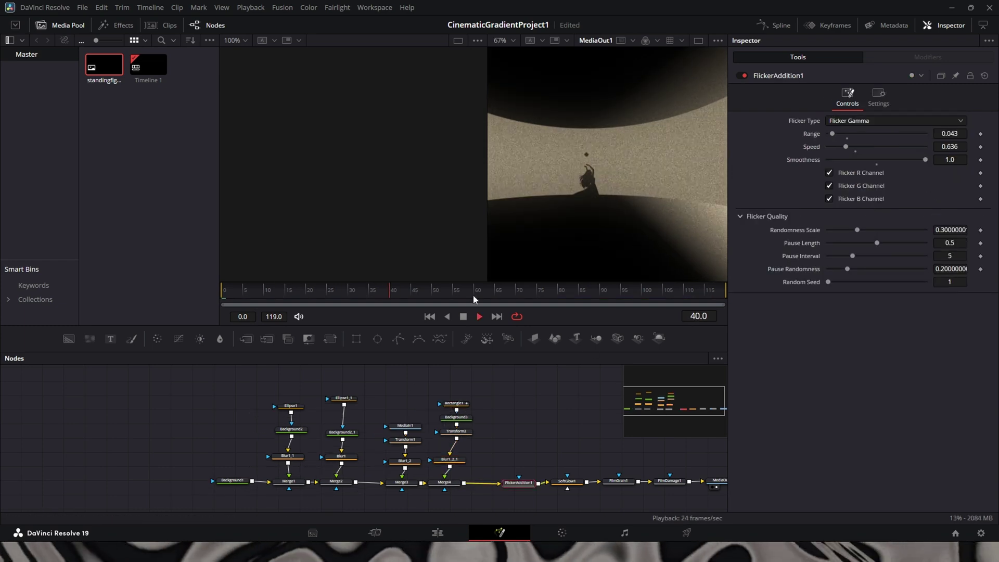
- Examine the settings of the rectangle, blur, transform, background and glow nodes, and review the animation by playback and scrubbing
{"action": "left_click", "coordinate": [455, 404]}
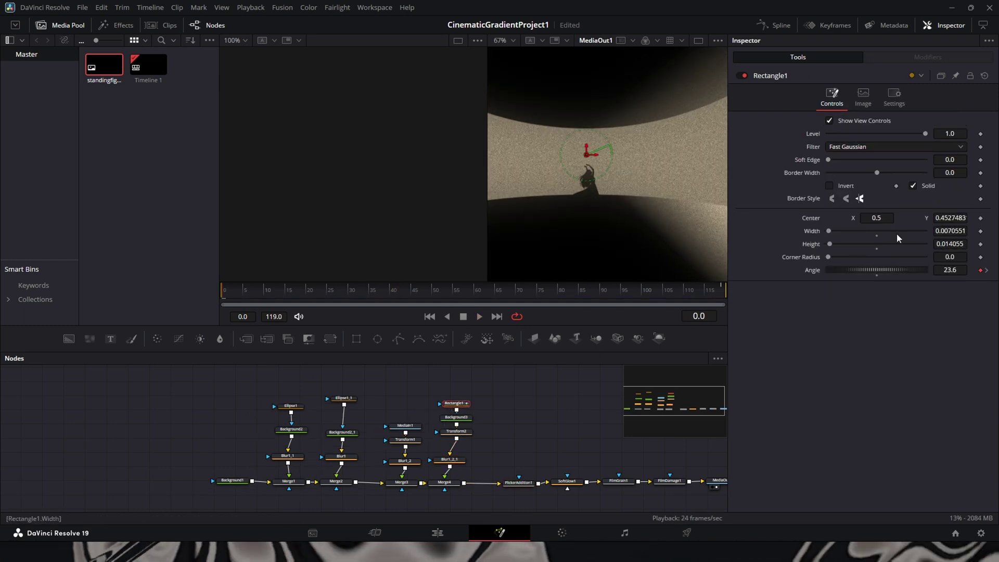
{"action": "left_click", "coordinate": [449, 465]}
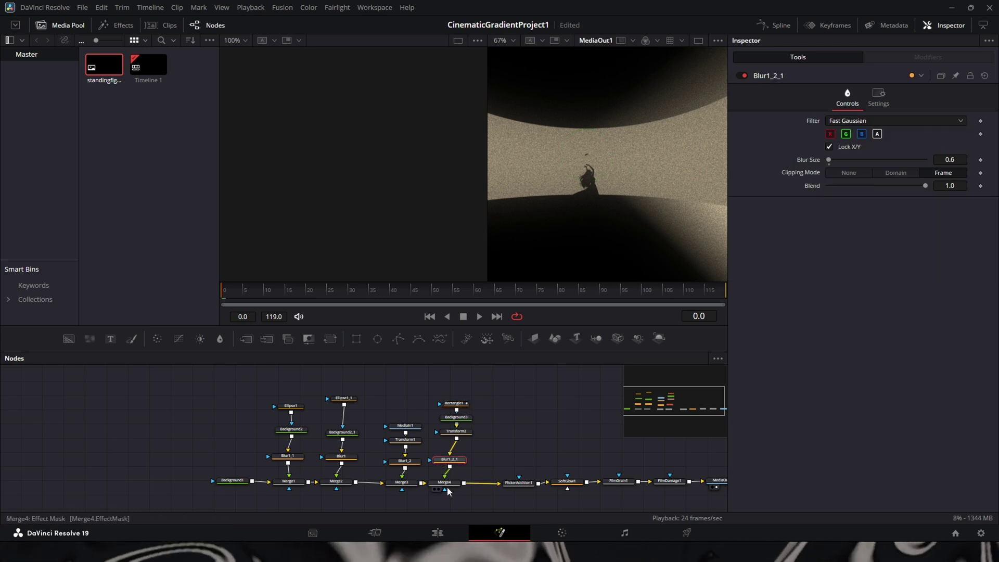
{"action": "left_click", "coordinate": [455, 432]}
{"action": "left_click", "coordinate": [457, 461]}
{"action": "left_click", "coordinate": [457, 418]}
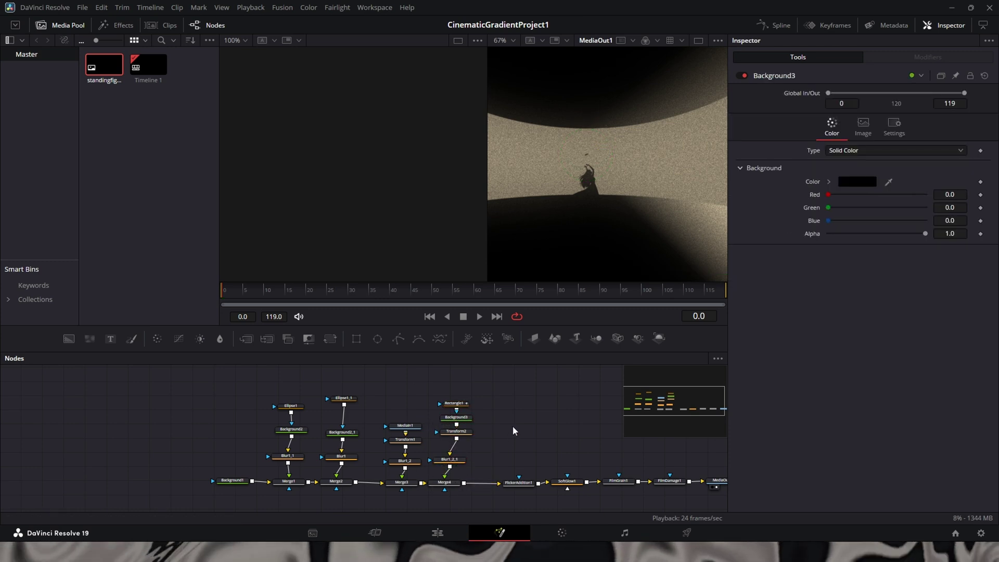
{"action": "left_click", "coordinate": [470, 404]}
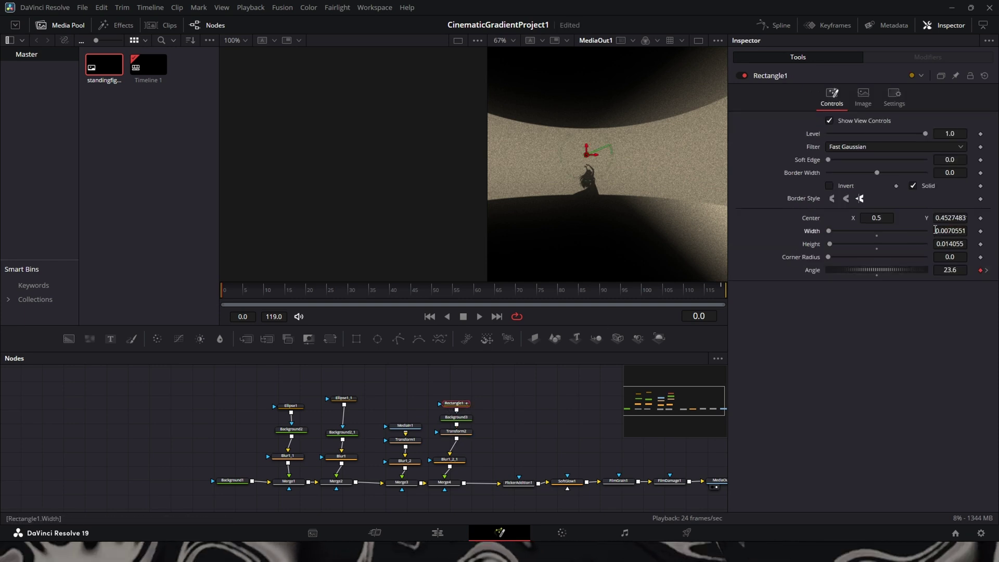
{"action": "left_click", "coordinate": [557, 483]}
{"action": "key", "text": "space"}
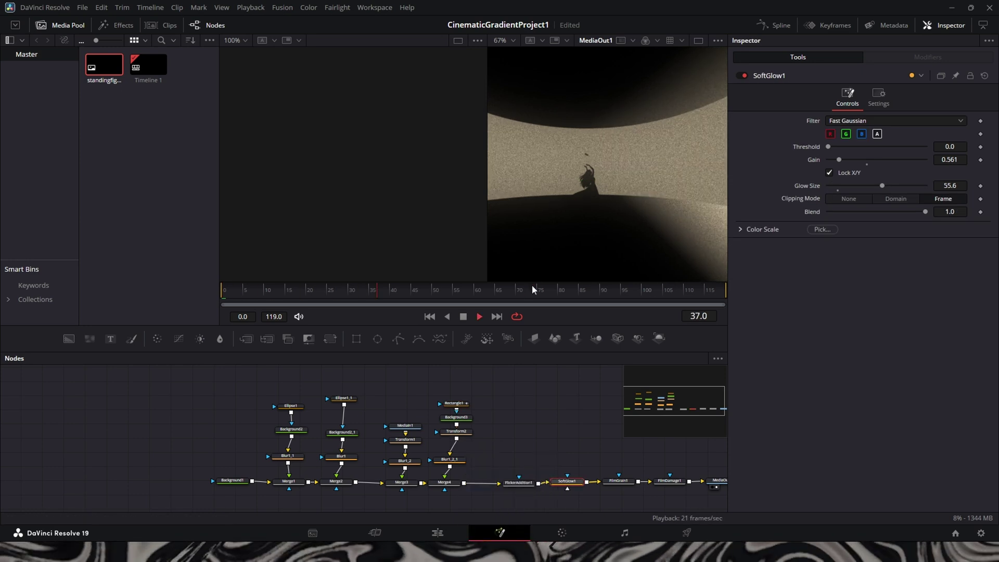
{"action": "left_click", "coordinate": [456, 432]}
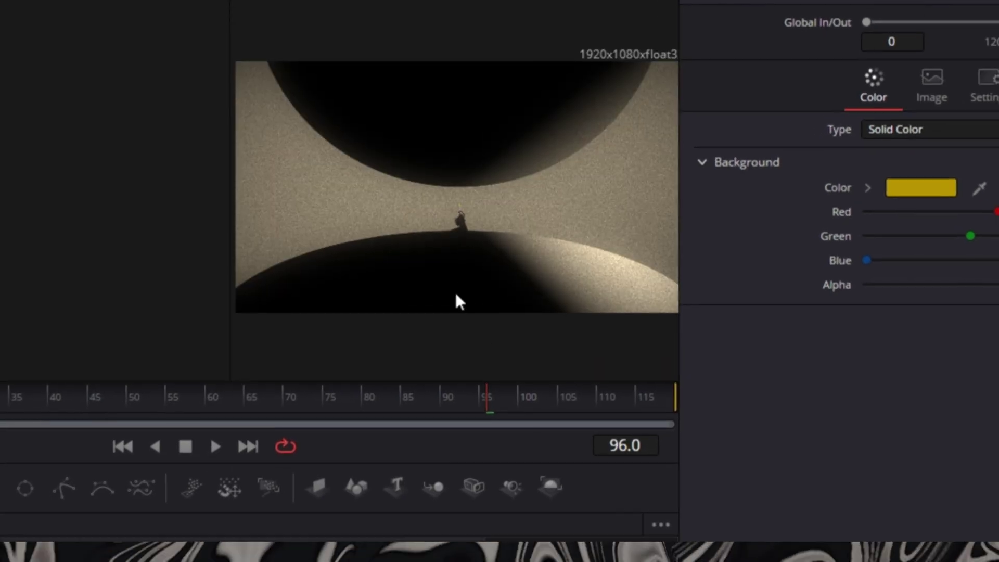
{"action": "scroll", "coordinate": [459, 269], "scroll_direction": "down", "scroll_amount": 1}
{"action": "scroll", "coordinate": [458, 247], "scroll_direction": "up", "scroll_amount": 3}
{"action": "key", "text": "ctrl+f"}
{"action": "left_click_drag", "start_coordinate": [208, 396], "coordinate": [345, 392]}
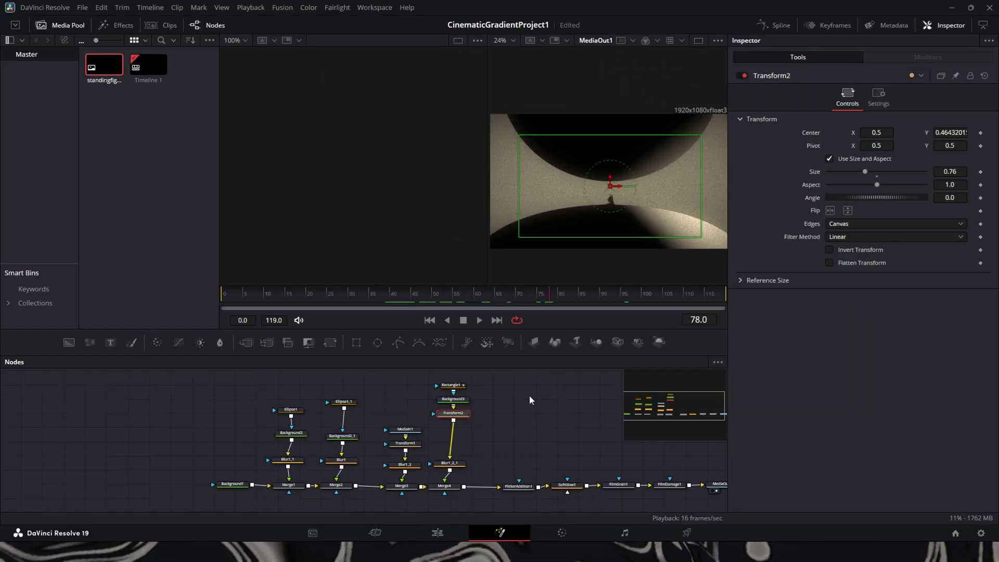
- Insert a Camera Shake node after Transform2, with randomness 0.059, overall strength 0.043 and speed 0.001
{"action": "key", "text": "shift+space"}
{"action": "type", "text": "camera"}
{"action": "key", "text": "Return"}
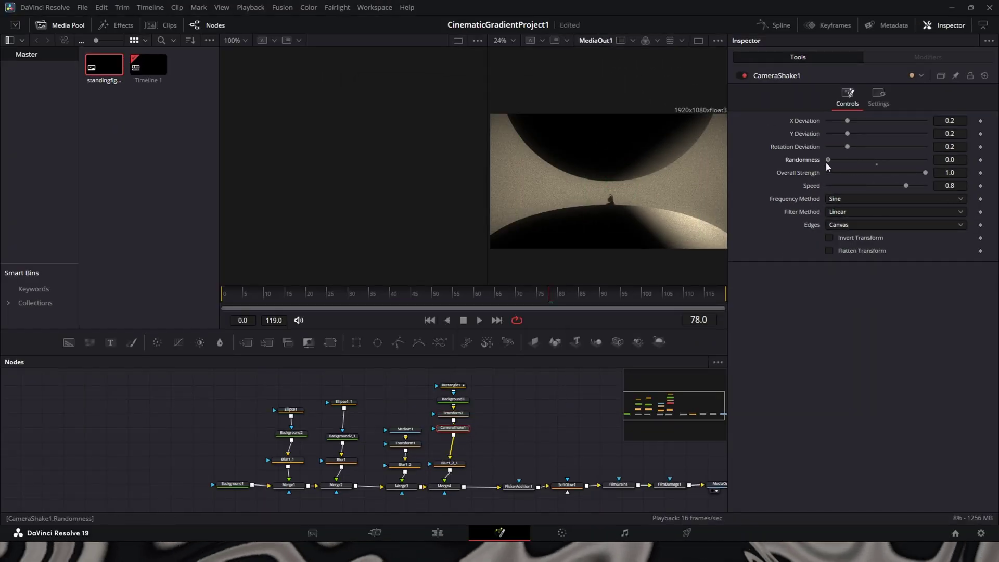
{"action": "left_click_drag", "start_coordinate": [828, 163], "coordinate": [832, 161]}
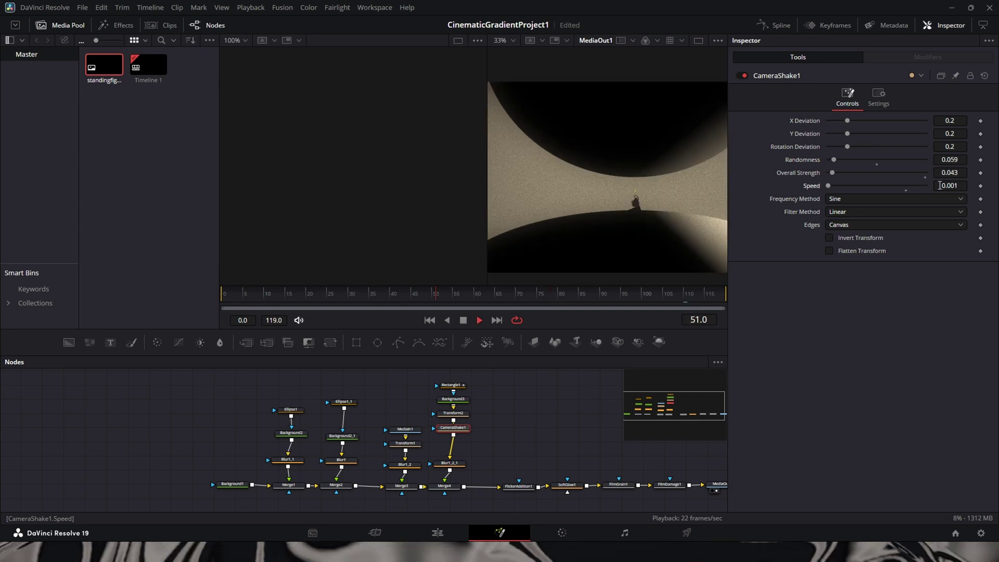
- Respace the square's and figure's node branches and insert a Grid Warp node between Transform1 and Blur1_2
{"action": "left_click_drag", "start_coordinate": [491, 382], "coordinate": [456, 443]}
{"action": "left_click", "coordinate": [423, 466]}
{"action": "left_click", "coordinate": [417, 433]}
{"action": "left_click", "coordinate": [416, 442], "text": "ctrl"}
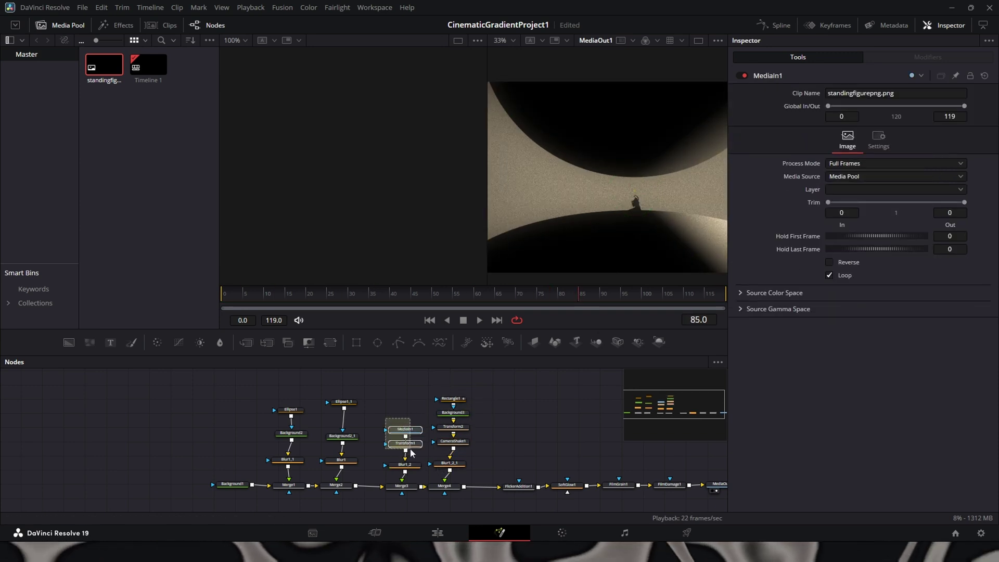
{"action": "left_click_drag", "start_coordinate": [417, 448], "coordinate": [416, 424]}
{"action": "left_click", "coordinate": [417, 423]}
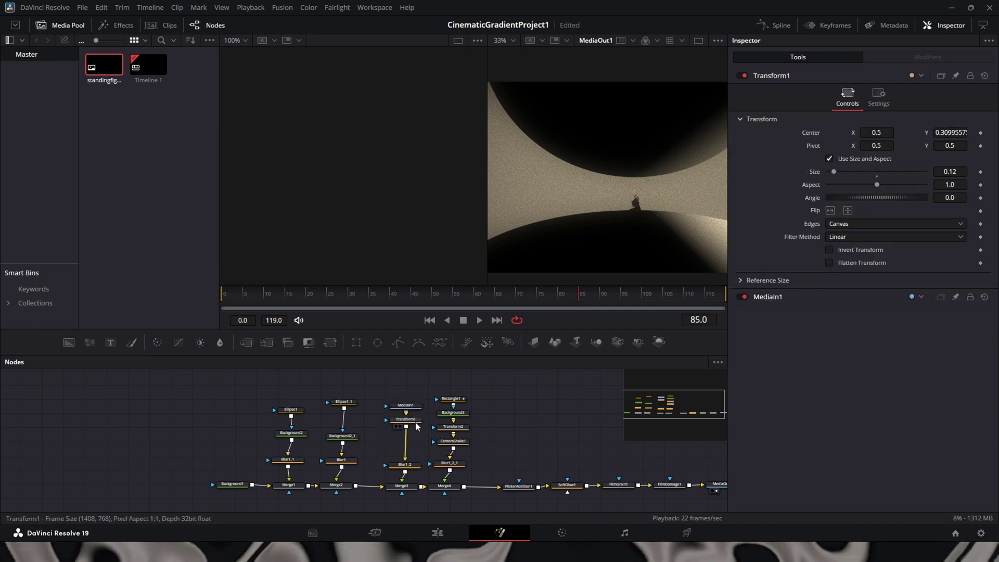
{"action": "key", "text": "shift+space"}
{"action": "key", "text": "Return"}
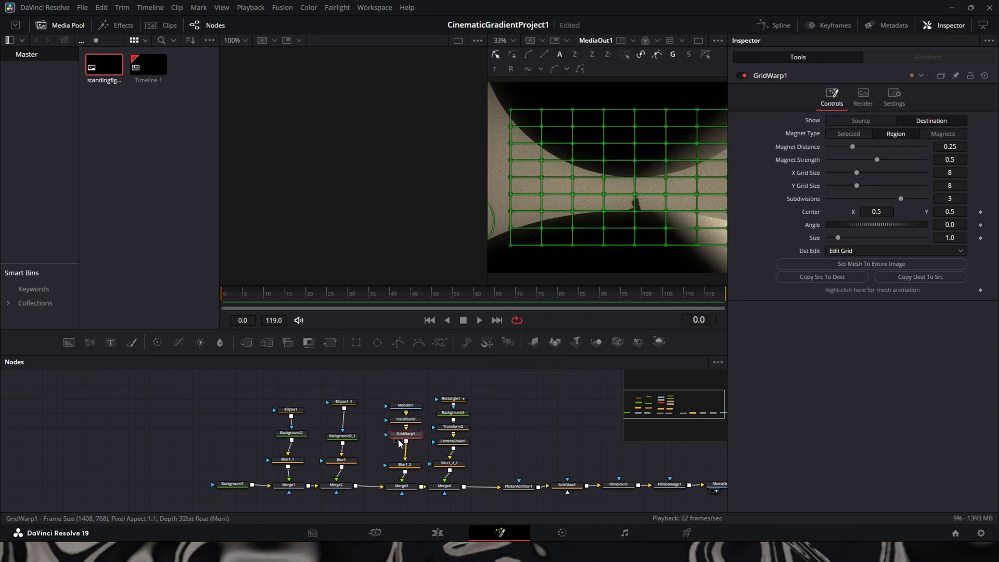
- With the magnet type set to Selected, select the mesh points over the figure's upper part and keyframe the Grid Warp mesh at frame 0
{"action": "left_click", "coordinate": [397, 441]}
{"action": "left_click", "coordinate": [863, 136]}
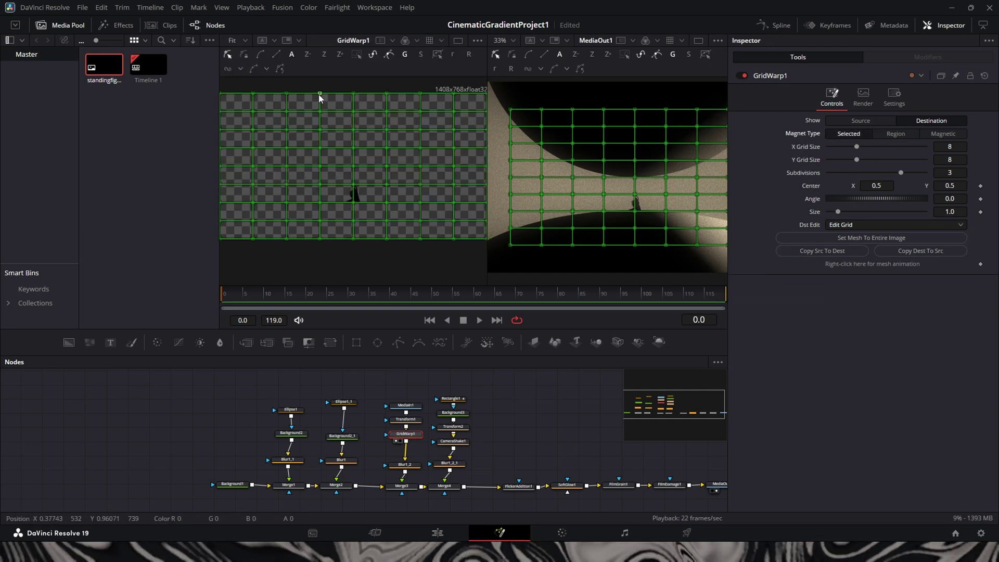
{"action": "left_click_drag", "start_coordinate": [314, 92], "coordinate": [406, 191]}
{"action": "left_click", "coordinate": [980, 264]}
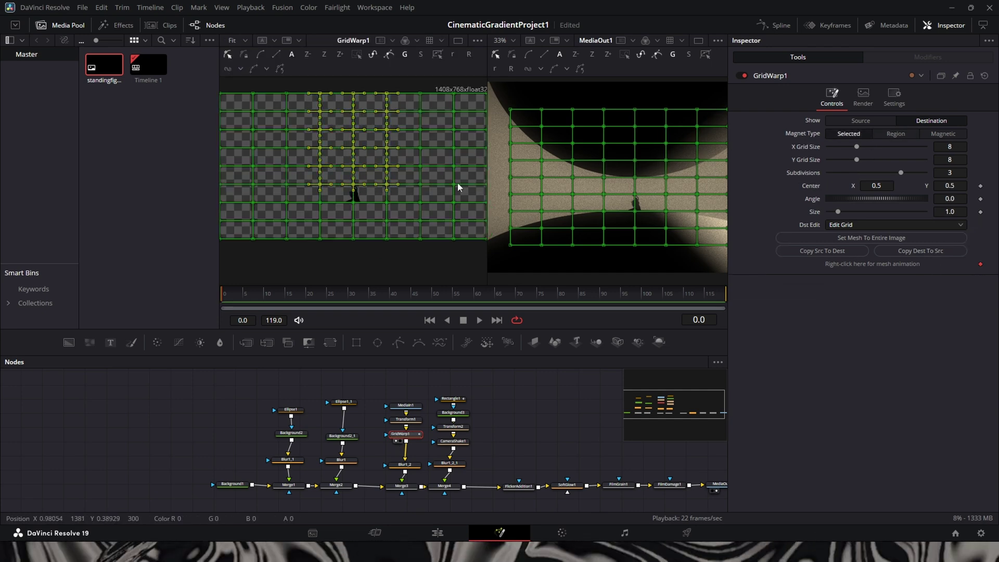
- Nudge the selected mesh points slightly at successive frames up to the timeline's end to animate the figure
{"action": "left_click_drag", "start_coordinate": [355, 191], "coordinate": [357, 191]}
{"action": "left_click", "coordinate": [359, 299]}
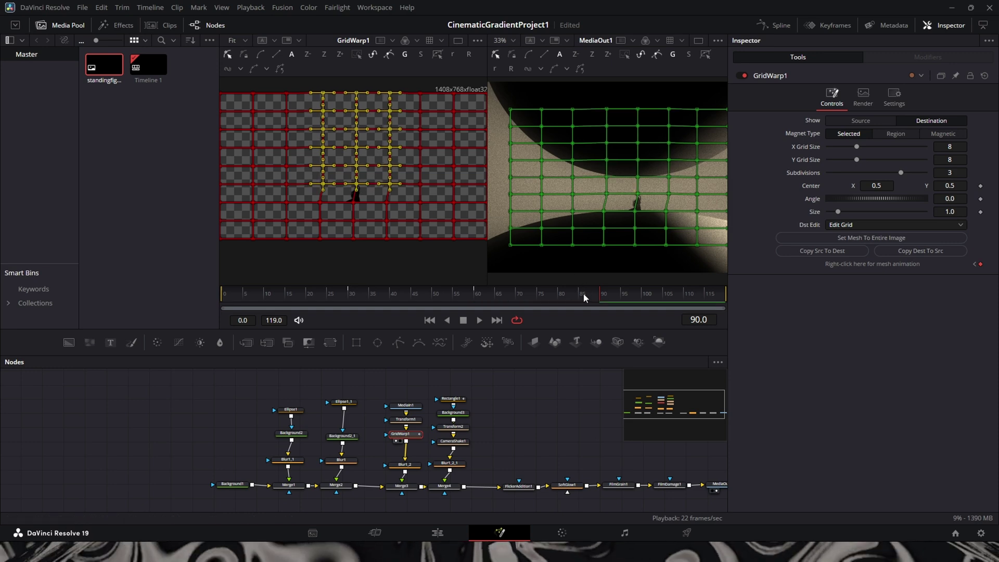
{"action": "left_click", "coordinate": [728, 302]}
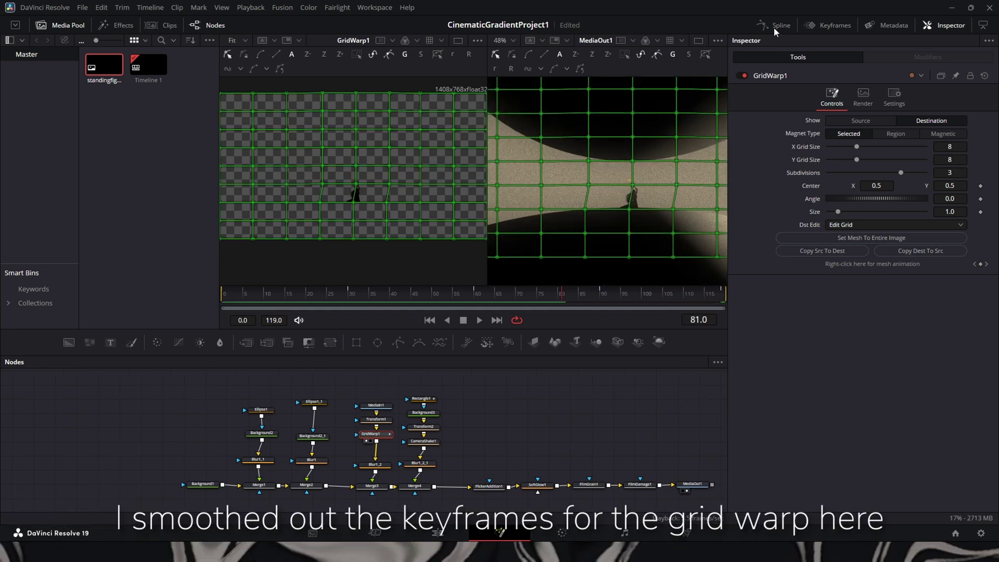
- Show the Grid Warp's destination grid curve in the Spline editor and smooth all of its keyframes
{"action": "left_click", "coordinate": [774, 25]}
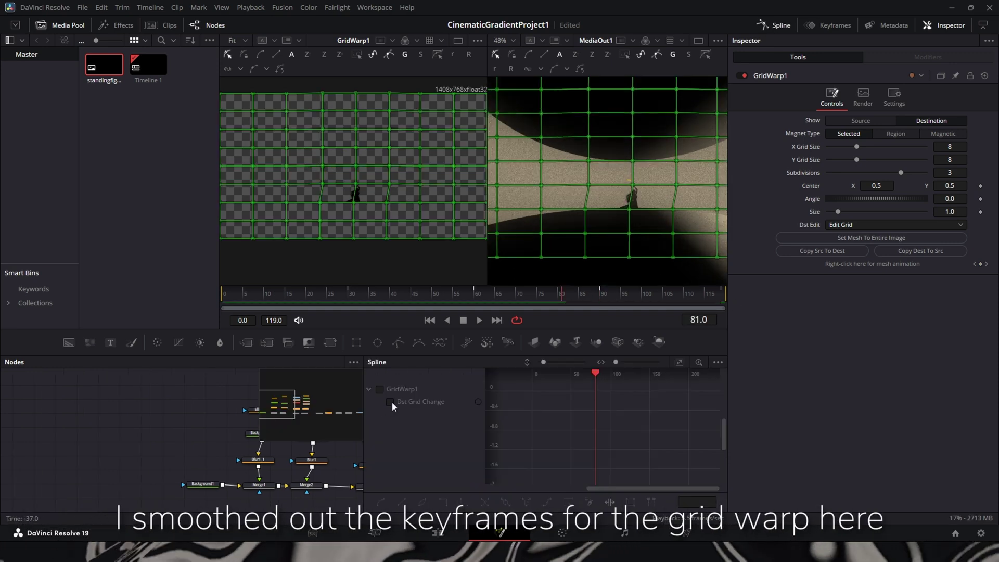
{"action": "left_click_drag", "start_coordinate": [709, 384], "coordinate": [515, 479]}
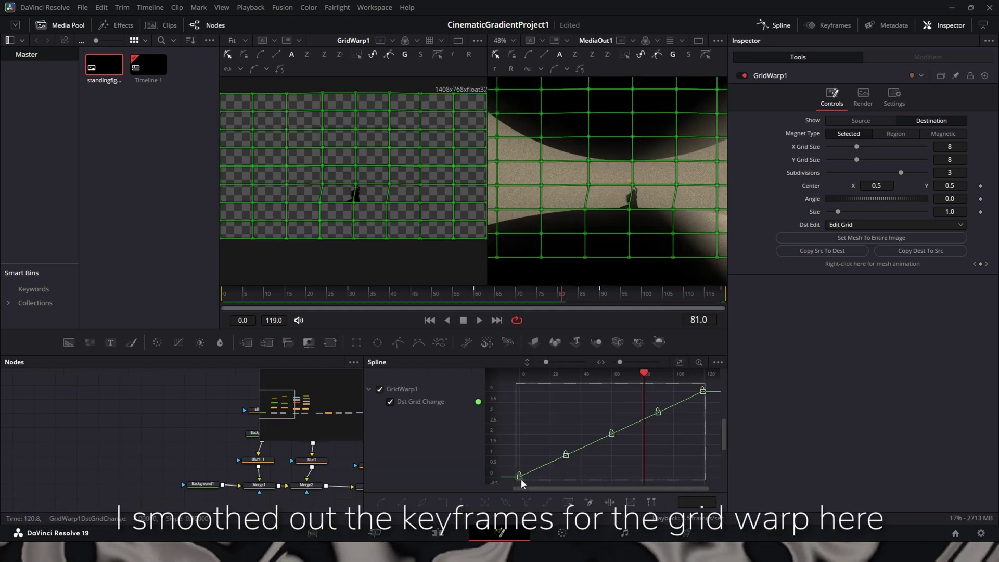
{"action": "key", "text": "shift+s"}
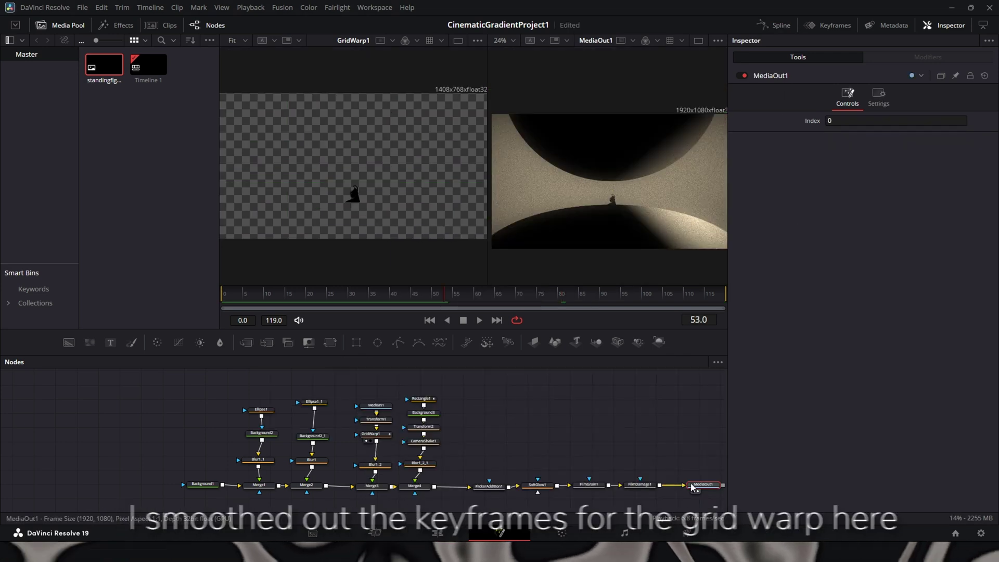
- Shift the whole node chain away from MediaOut1 to open a gap after FilmDamage1
{"action": "left_click_drag", "start_coordinate": [647, 401], "coordinate": [212, 497]}
{"action": "left_click_drag", "start_coordinate": [623, 489], "coordinate": [597, 487]}
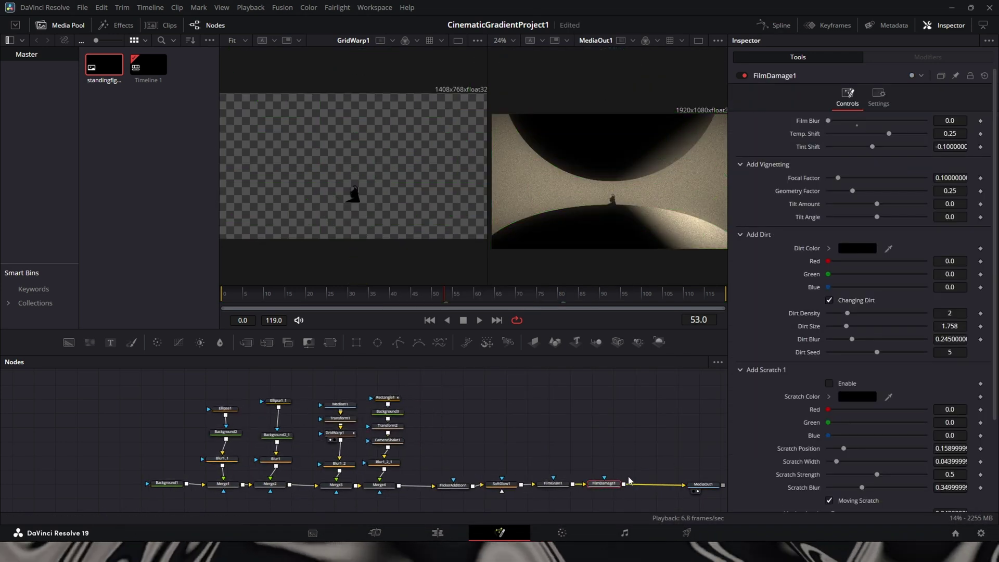
{"action": "key", "text": "shift+space"}
{"action": "type", "text": "poster"}
{"action": "key", "text": "BackSpace"}
{"action": "key", "text": "BackSpace"}
{"action": "key", "text": "BackSpace"}
{"action": "key", "text": "BackSpace"}
{"action": "key", "text": "BackSpace"}
{"action": "key", "text": "BackSpace"}
{"action": "left_click", "coordinate": [476, 355]}
- Find the Posterize template in the effects library, insert it between FilmDamage1 and MediaOut1, and set its smoothness to 0
{"action": "left_click", "coordinate": [117, 25]}
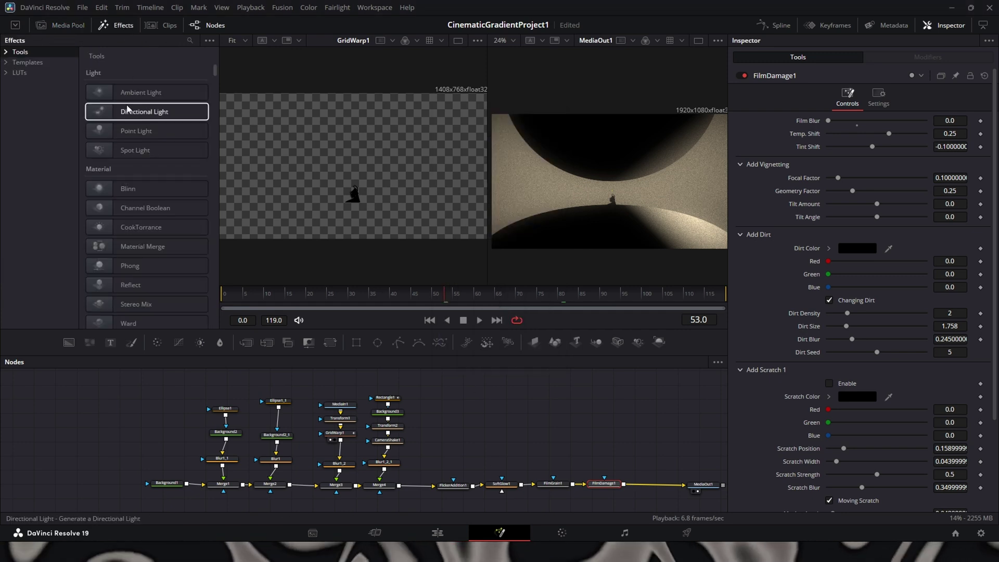
{"action": "left_click", "coordinate": [190, 38]}
{"action": "type", "text": "pos"}
{"action": "left_click_drag", "start_coordinate": [134, 107], "coordinate": [663, 450]}
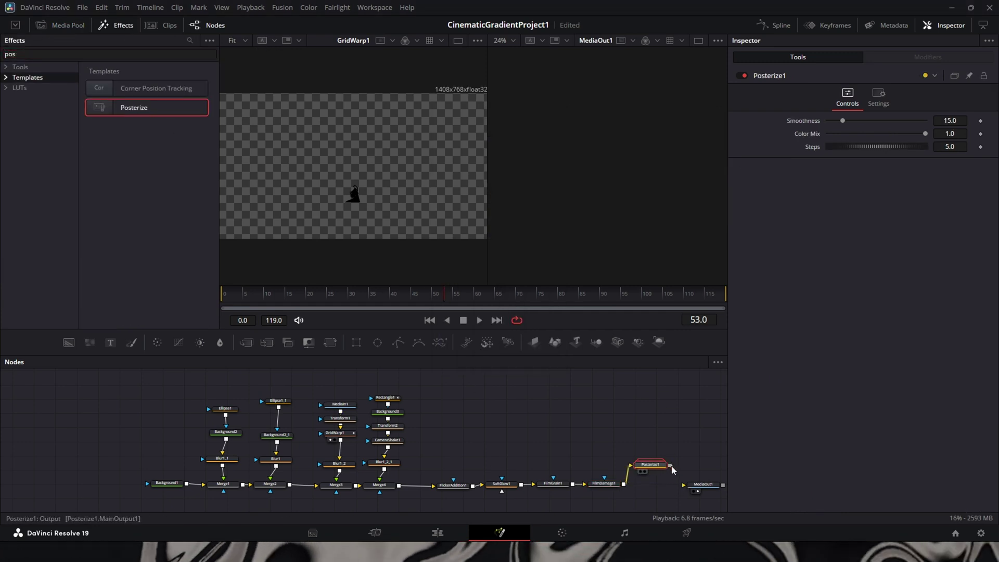
{"action": "left_click_drag", "start_coordinate": [613, 399], "coordinate": [166, 507]}
{"action": "left_click_drag", "start_coordinate": [601, 485], "coordinate": [577, 487]}
{"action": "left_click_drag", "start_coordinate": [650, 466], "coordinate": [640, 486]}
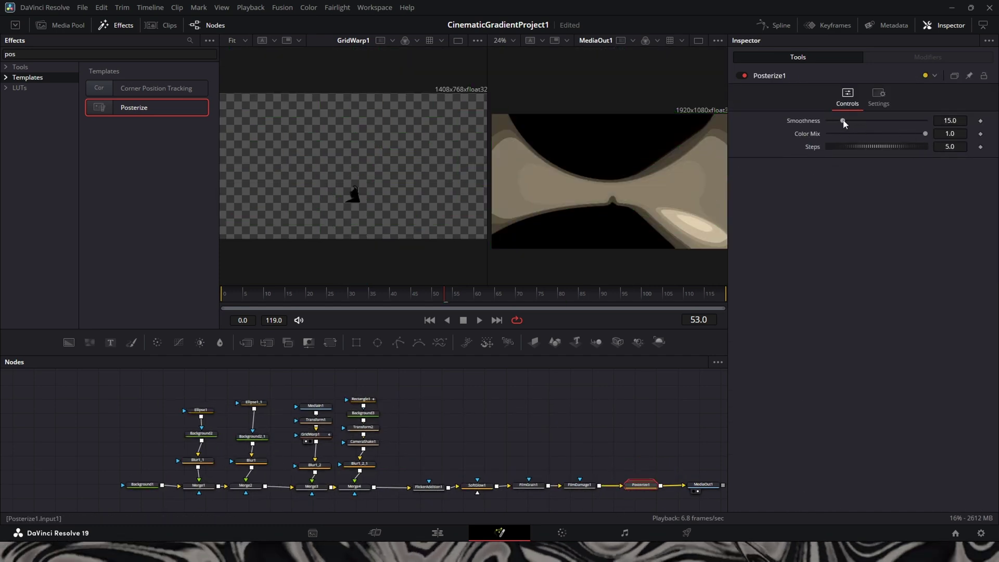
{"action": "left_click_drag", "start_coordinate": [843, 121], "coordinate": [826, 121]}
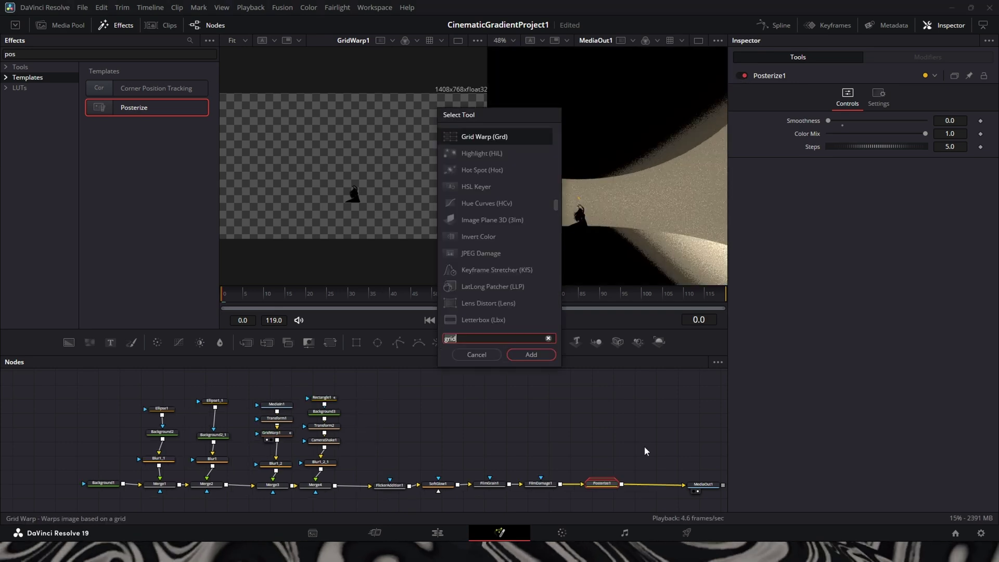
- Insert a Stop Motion node between Posterize1 and MediaOut1 with a frame repeat of 2
{"action": "type", "text": "stop"}
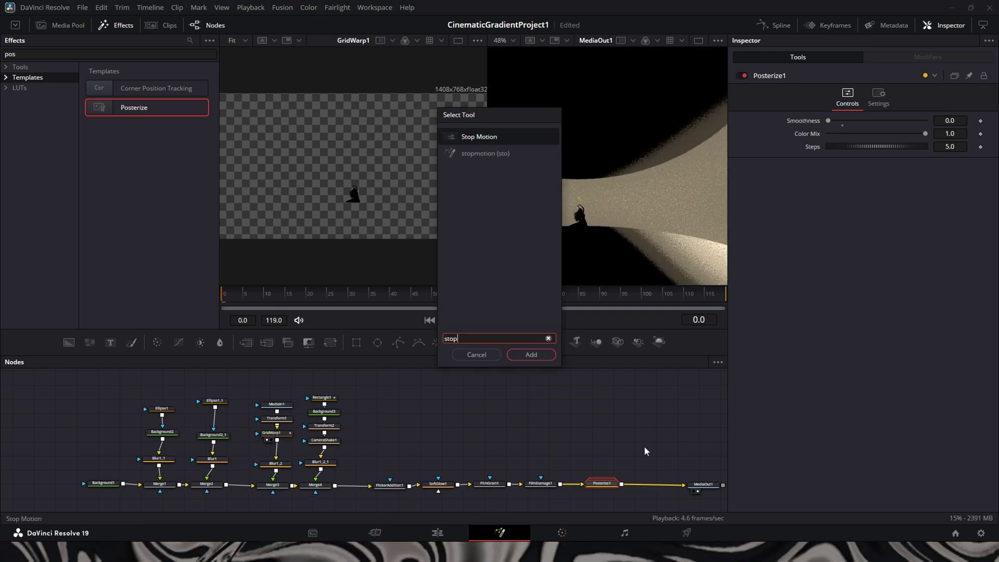
{"action": "key", "text": "Return"}
{"action": "left_click_drag", "start_coordinate": [872, 135], "coordinate": [849, 137]}
- Widen the gap between Posterize1 and StopMotion1 and insert a Transform node after Posterize1
{"action": "left_click_drag", "start_coordinate": [592, 388], "coordinate": [78, 510]}
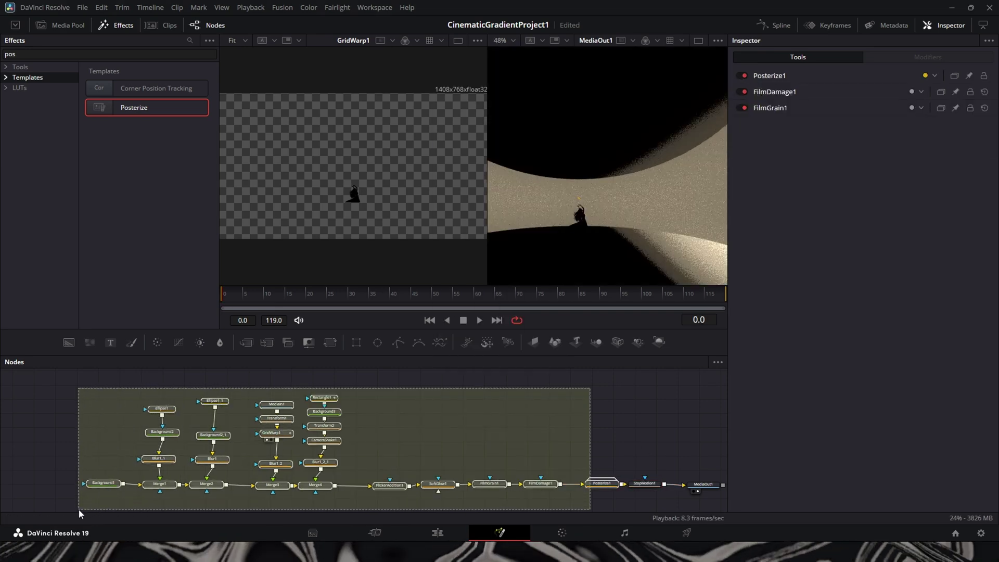
{"action": "left_click_drag", "start_coordinate": [602, 484], "coordinate": [479, 488]}
{"action": "left_click", "coordinate": [539, 453]}
{"action": "left_click_drag", "start_coordinate": [592, 463], "coordinate": [562, 459]}
{"action": "left_click", "coordinate": [459, 484]}
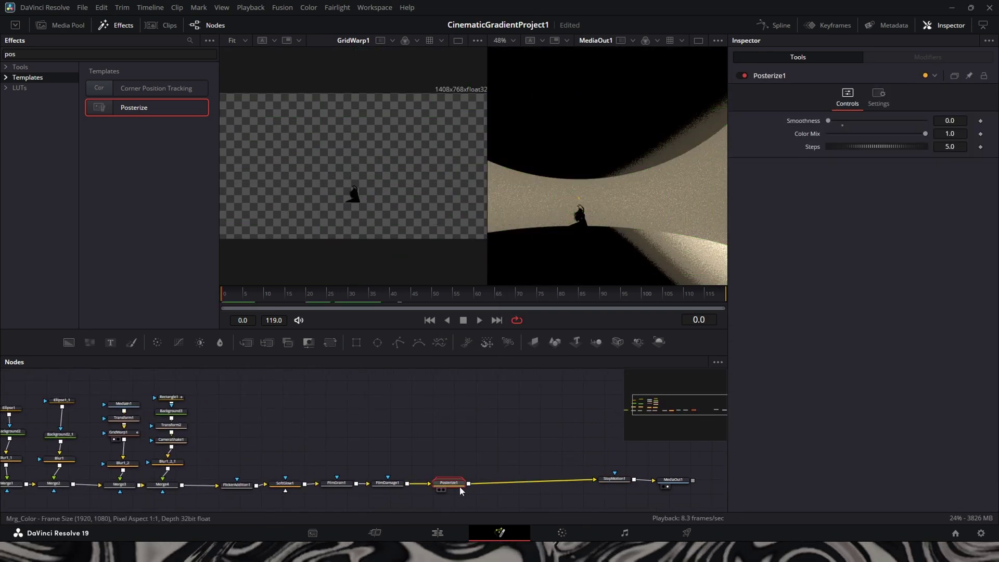
{"action": "key", "text": "shift+space"}
{"action": "type", "text": "transform"}
{"action": "key", "text": "Return"}
- Disable the StopMotion1 node and fit the whole output frame in the viewer
{"action": "left_click", "coordinate": [615, 479]}
{"action": "left_click_drag", "start_coordinate": [466, 447], "coordinate": [498, 446]}
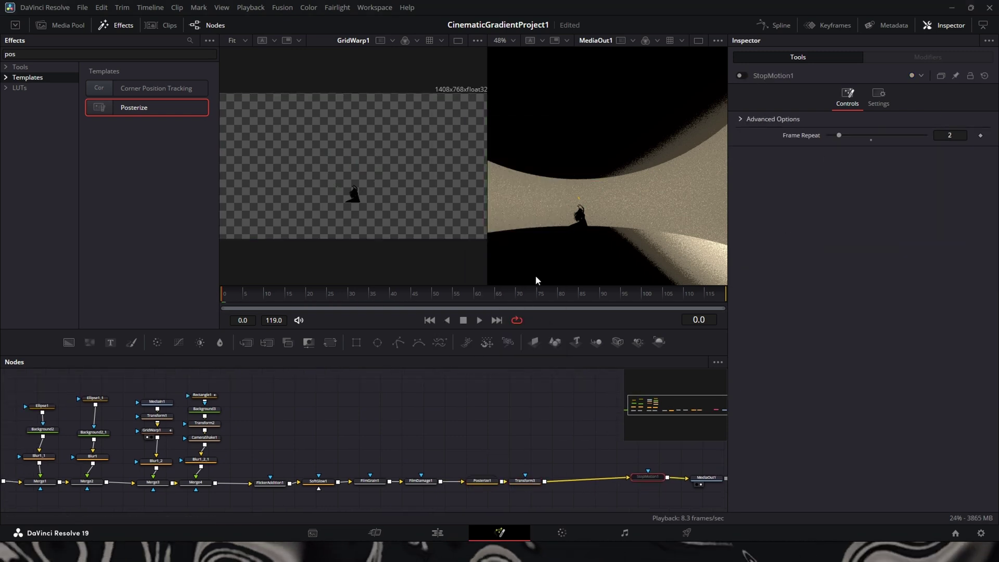
{"action": "scroll", "coordinate": [567, 223], "scroll_direction": "down", "scroll_amount": 3}
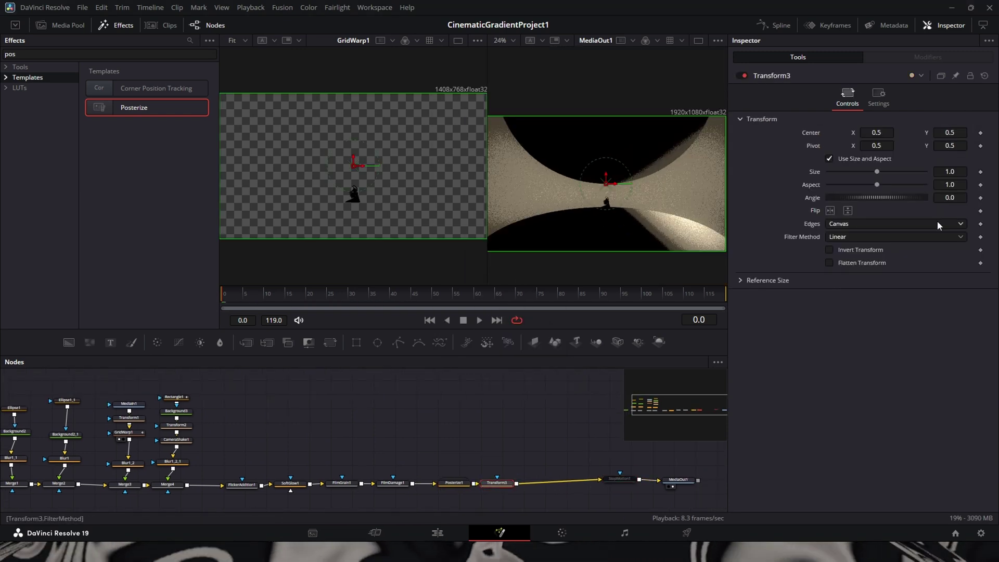
- Keyframe Transform3 at frame 0 with size 1.0 and center 0.5, 0.5
{"action": "left_click", "coordinate": [981, 172]}
{"action": "left_click", "coordinate": [724, 293]}
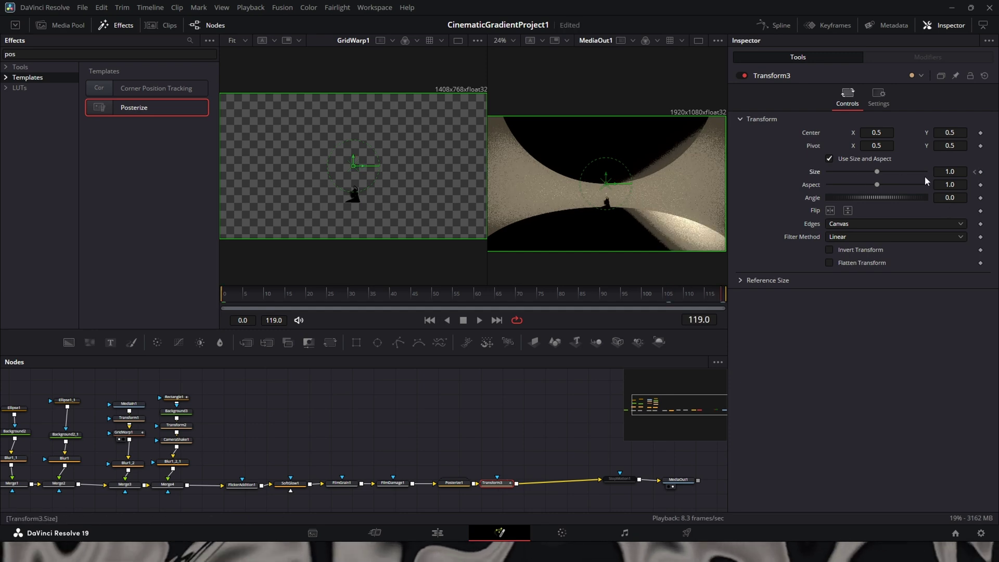
{"action": "left_click_drag", "start_coordinate": [879, 171], "coordinate": [884, 172]}
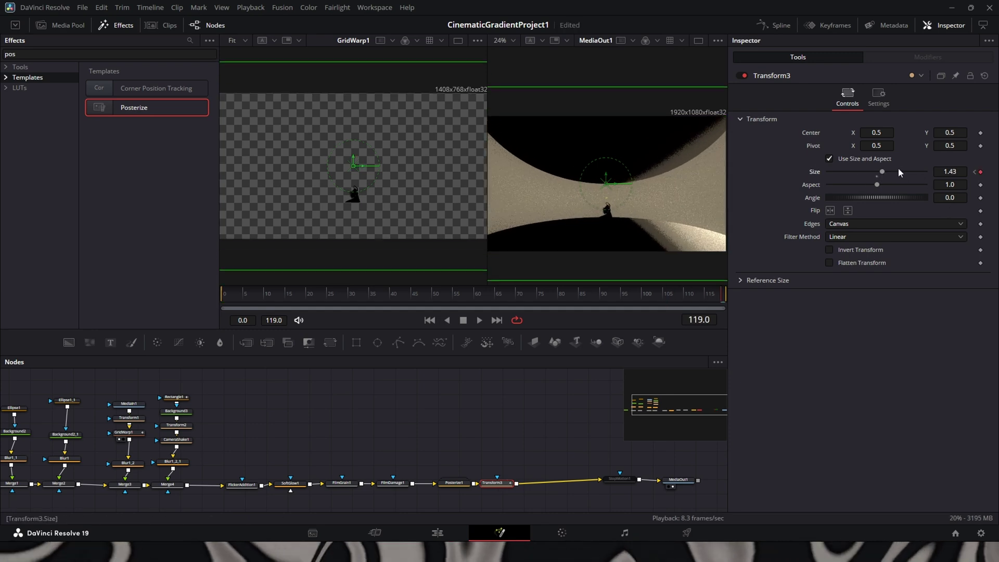
{"action": "key", "text": "ctrl+z"}
{"action": "left_click_drag", "start_coordinate": [280, 298], "coordinate": [270, 307]}
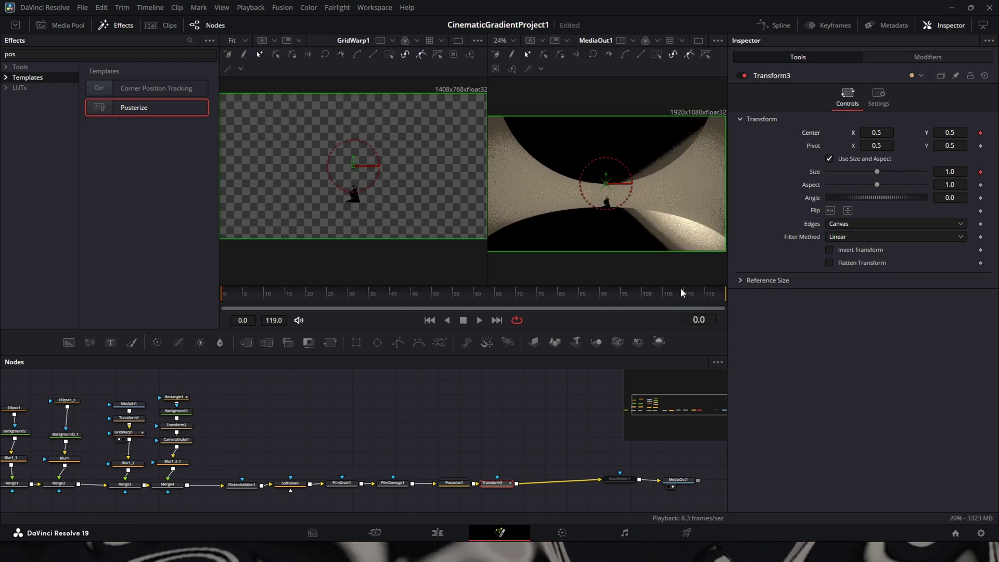
- At frame 119, set Transform3's size to 2.42 and raise its center to frame the figure, then save the project
{"action": "left_click", "coordinate": [724, 293]}
{"action": "left_click_drag", "start_coordinate": [884, 176], "coordinate": [890, 177]}
{"action": "left_click_drag", "start_coordinate": [612, 181], "coordinate": [614, 156]}
{"action": "left_click_drag", "start_coordinate": [879, 174], "coordinate": [896, 177]}
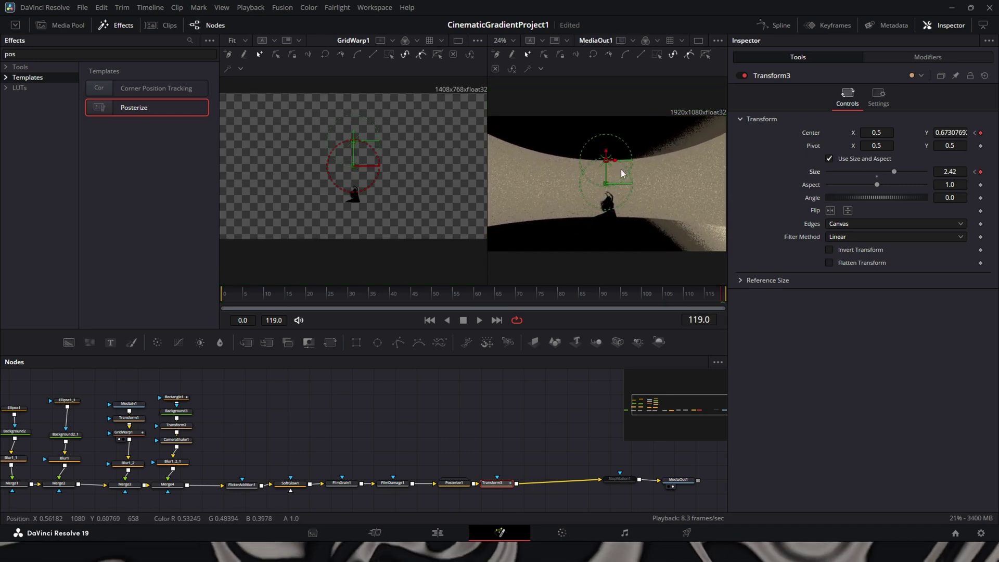
{"action": "left_click_drag", "start_coordinate": [607, 160], "coordinate": [608, 145]}
{"action": "key", "text": "space"}
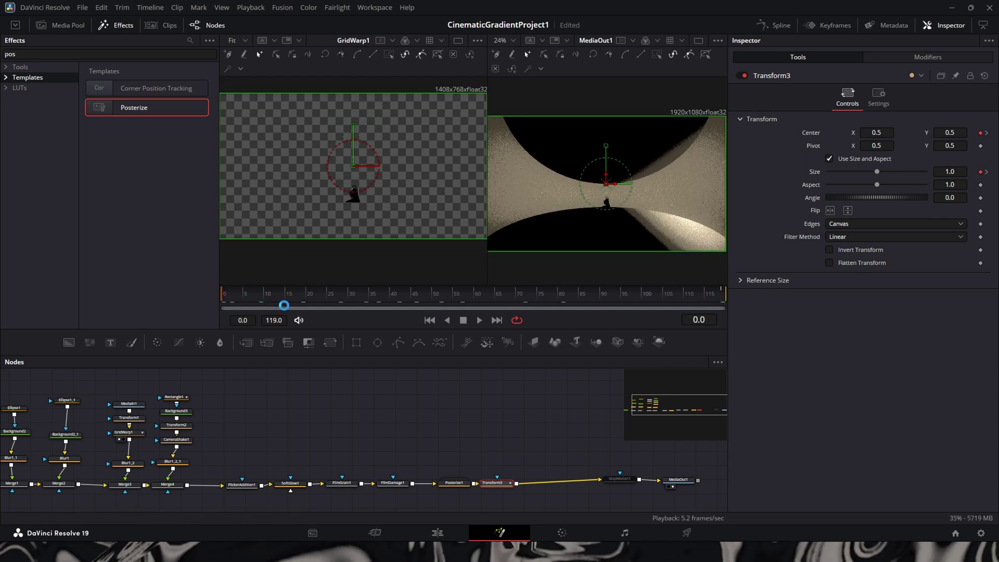
{"action": "key", "text": "ctrl+s"}
- Isolate Transform3's Size curve in the Spline editor, smooth it, and set ease in to 73.8 and ease out to 77.1
{"action": "left_click", "coordinate": [771, 29]}
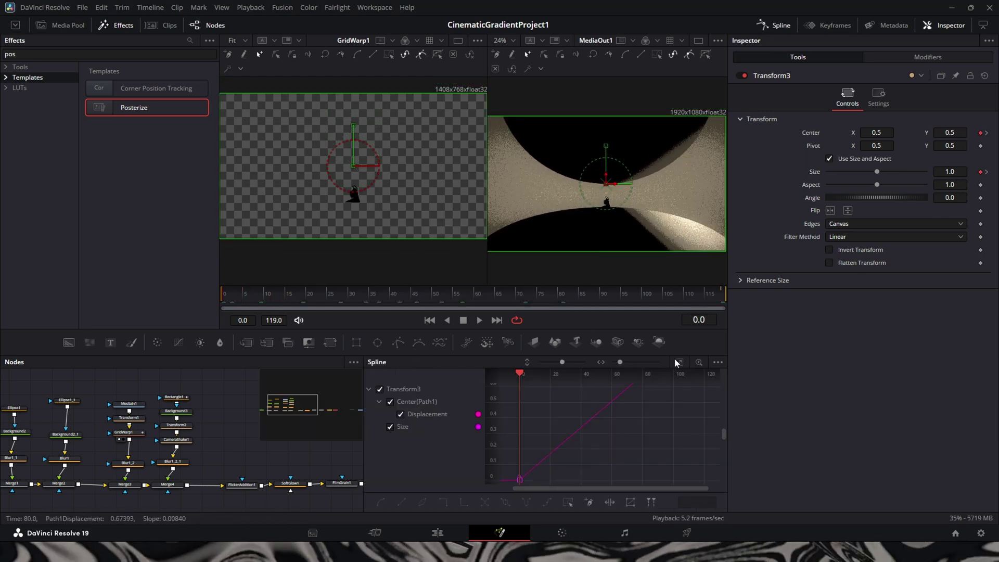
{"action": "left_click", "coordinate": [401, 415]}
{"action": "left_click_drag", "start_coordinate": [712, 385], "coordinate": [516, 462]}
{"action": "left_click", "coordinate": [680, 364]}
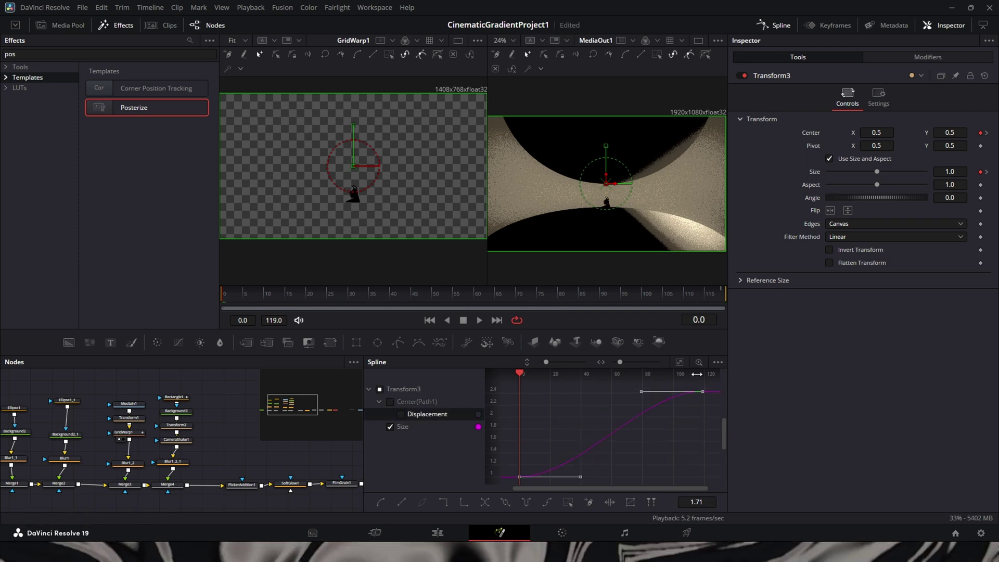
{"action": "right_click", "coordinate": [656, 408]}
{"action": "left_click", "coordinate": [685, 187]}
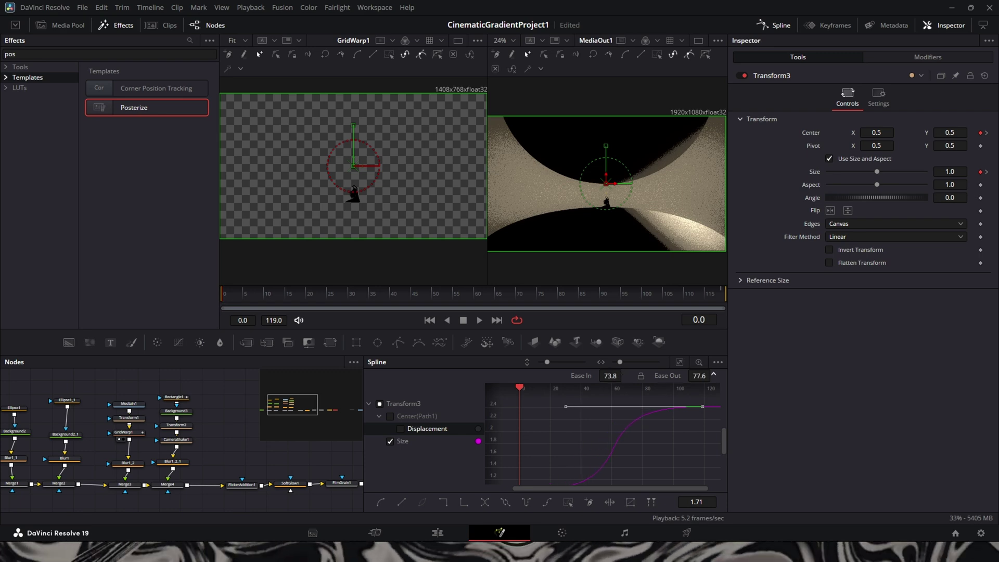
{"action": "left_click", "coordinate": [420, 440]}
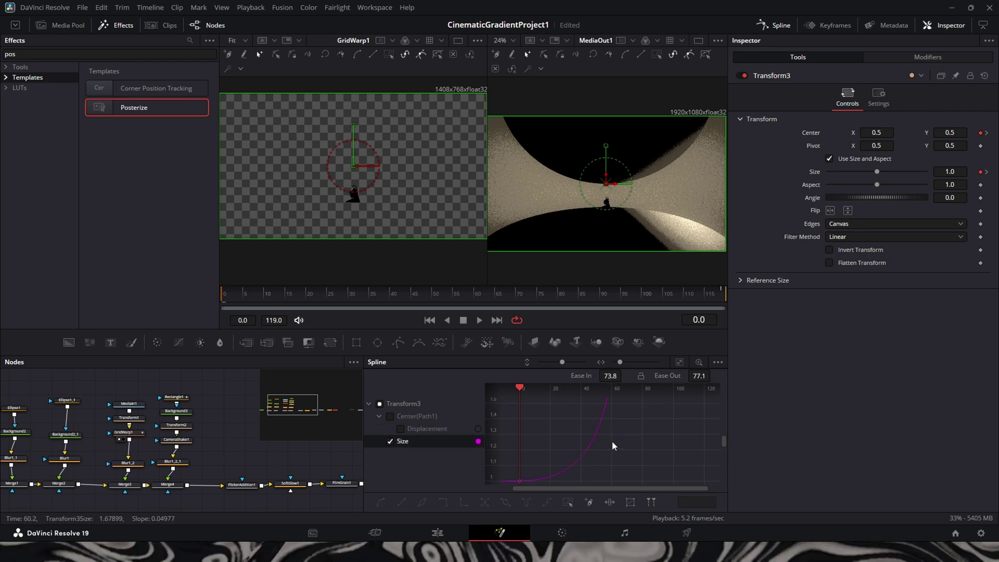
- Isolate the center path's Displacement curve, smooth it with an ease in of 76.5, and play back the animation
{"action": "left_click", "coordinate": [390, 441]}
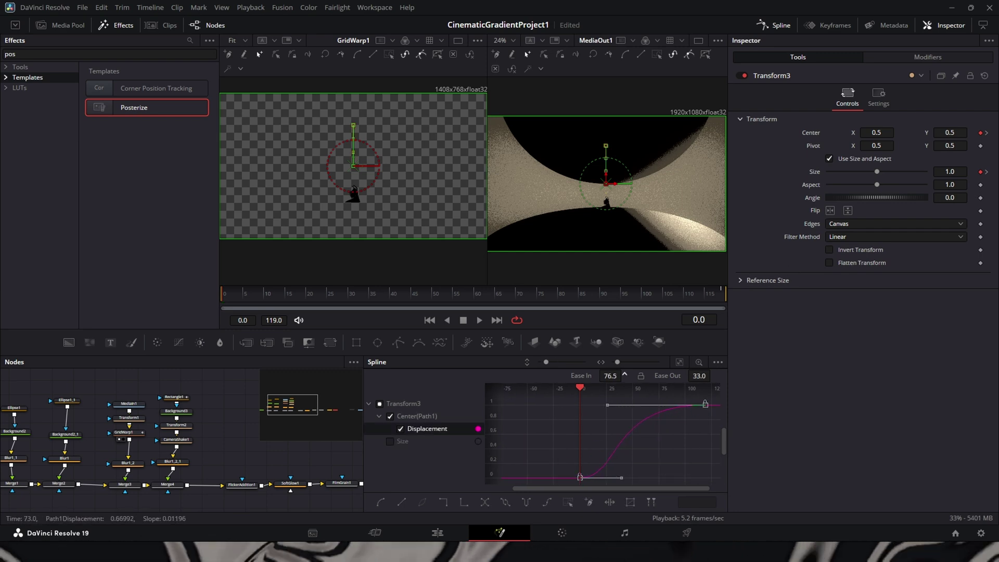
{"action": "left_click_drag", "start_coordinate": [419, 300], "coordinate": [351, 303]}
{"action": "key", "text": "space"}
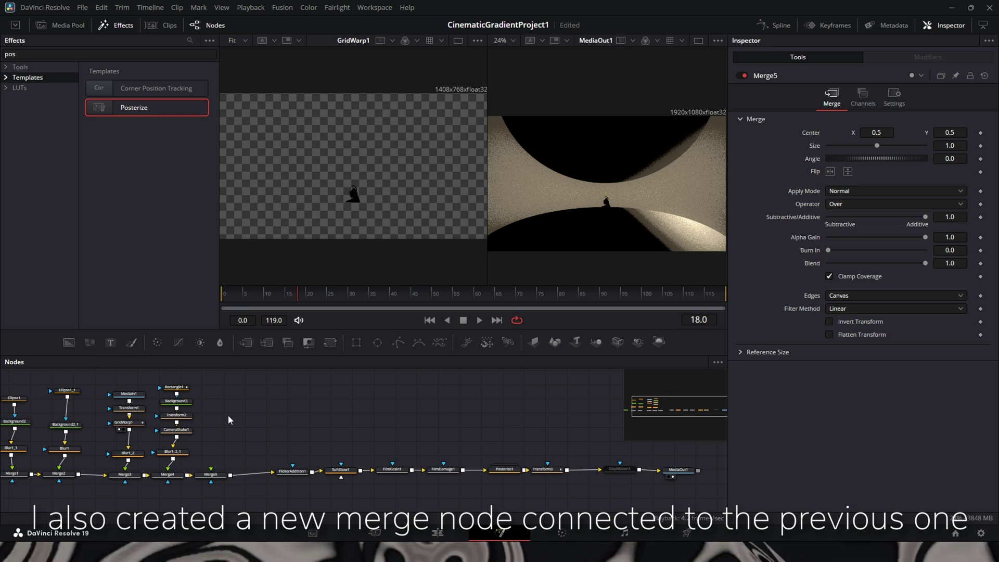
- Add a Background node feeding Merge5, masked by an Ellipse with width and height about 0.174
{"action": "left_click", "coordinate": [378, 345]}
{"action": "left_click", "coordinate": [247, 408]}
{"action": "left_click", "coordinate": [69, 342]}
{"action": "left_click_drag", "start_coordinate": [255, 406], "coordinate": [219, 448]}
{"action": "left_click", "coordinate": [231, 429]}
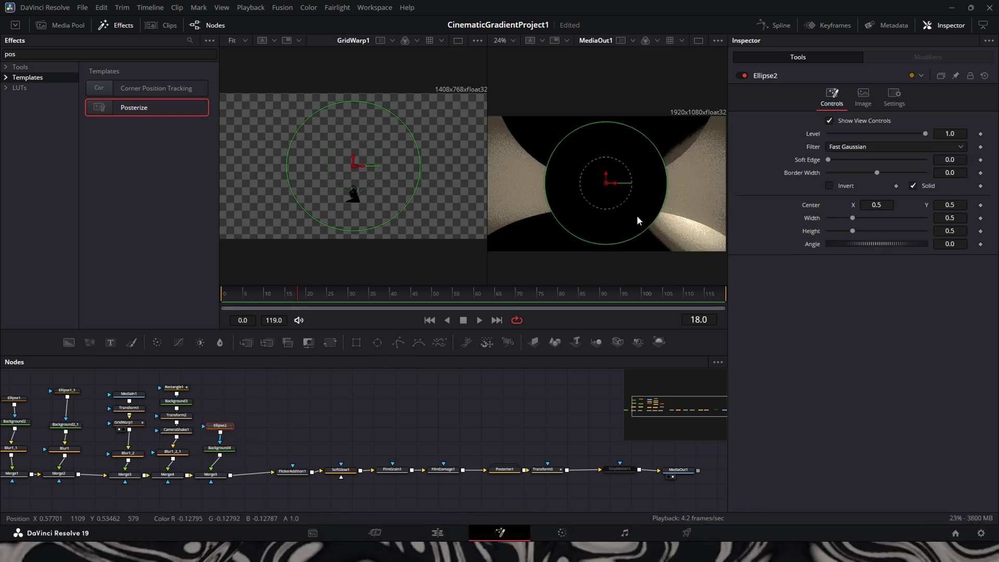
{"action": "left_click_drag", "start_coordinate": [643, 239], "coordinate": [619, 205]}
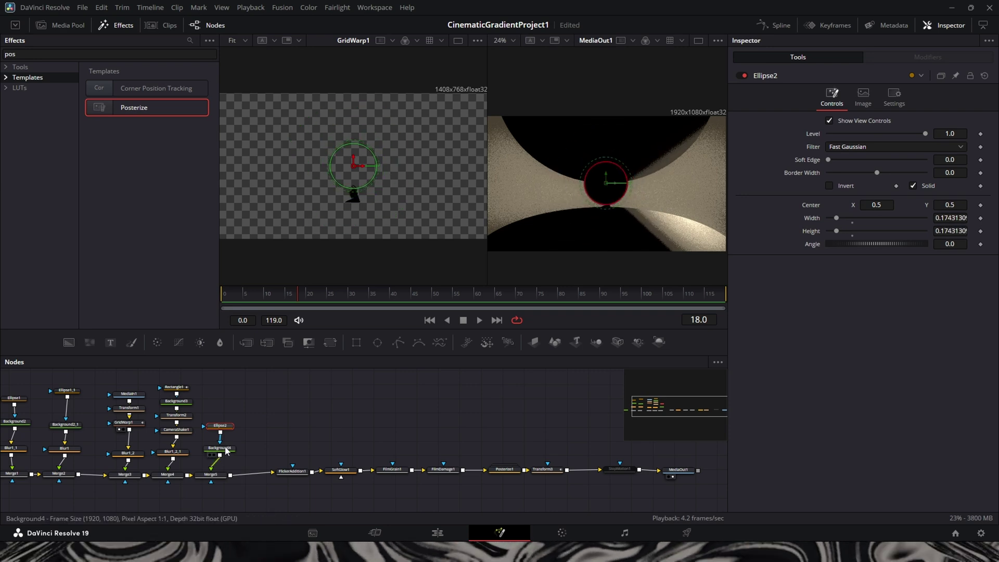
- Set Background4 to a linear Gradient and move its black color stop to about 0.476
{"action": "left_click", "coordinate": [219, 448]}
{"action": "left_click", "coordinate": [895, 151]}
{"action": "left_click", "coordinate": [846, 211]}
{"action": "left_click_drag", "start_coordinate": [828, 227], "coordinate": [897, 227]}
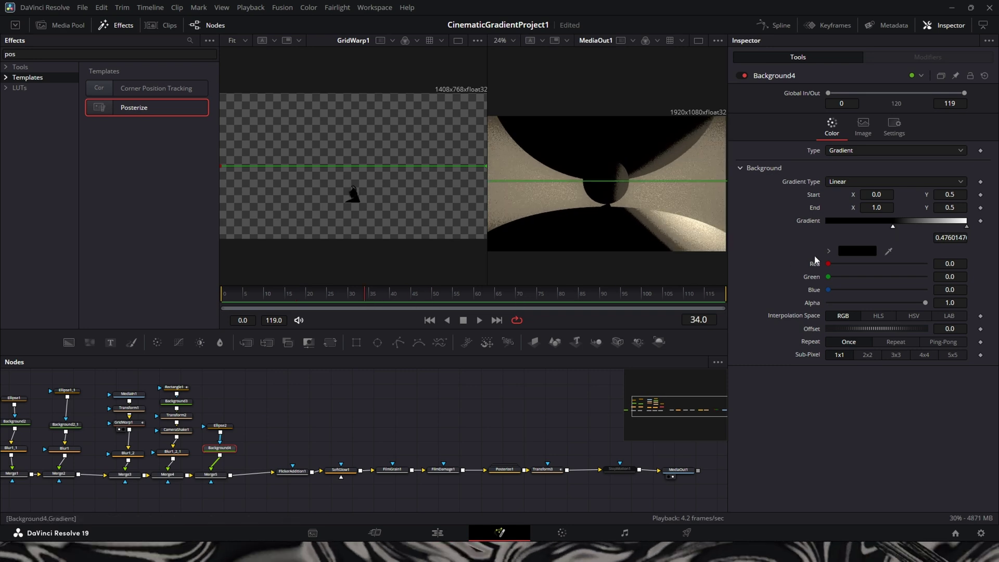
- Respace the circle's node branch, insert a Transform node below Background4, and move the circle left in the image
{"action": "left_click_drag", "start_coordinate": [225, 427], "coordinate": [228, 414]}
{"action": "left_click_drag", "start_coordinate": [225, 449], "coordinate": [227, 432]}
{"action": "key", "text": "shift+space"}
{"action": "type", "text": "trans"}
{"action": "key", "text": "Return"}
{"action": "left_click_drag", "start_coordinate": [623, 180], "coordinate": [526, 185]}
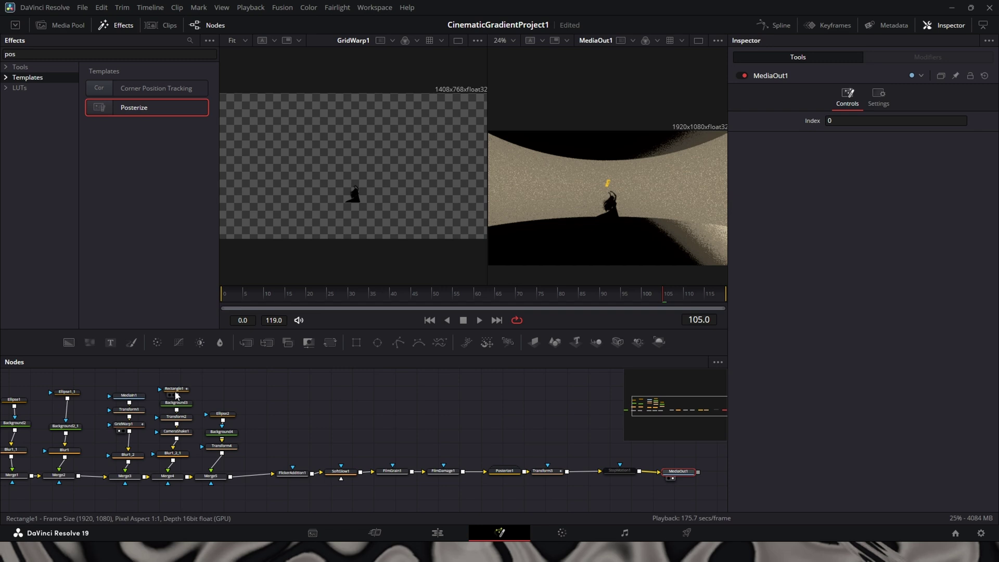
- Delete the Rectangle1 mask and mask Background3 with a Polygon drawn as a closed diamond above the figure
{"action": "left_click", "coordinate": [176, 390]}
{"action": "key", "text": "Delete"}
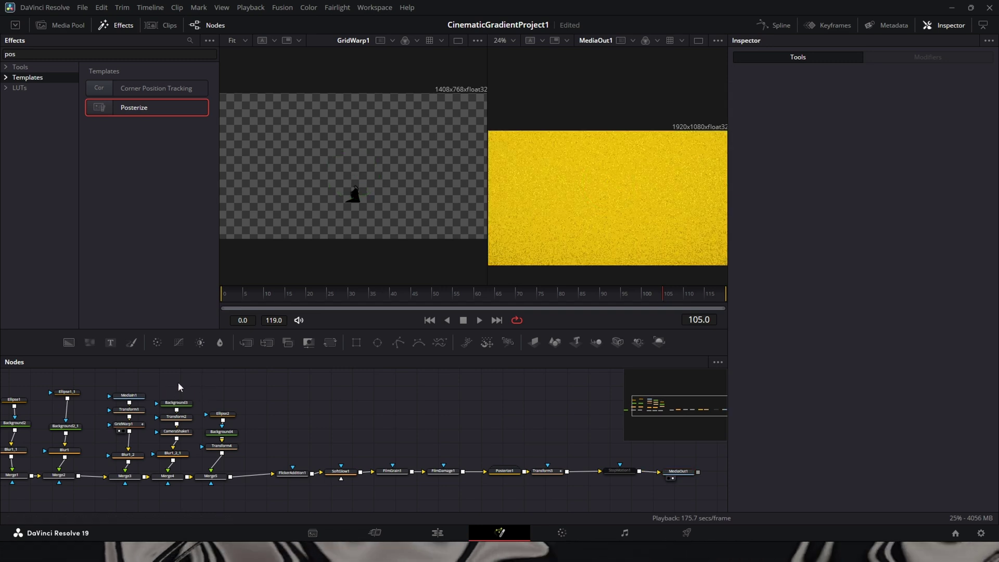
{"action": "left_click_drag", "start_coordinate": [204, 385], "coordinate": [226, 419]}
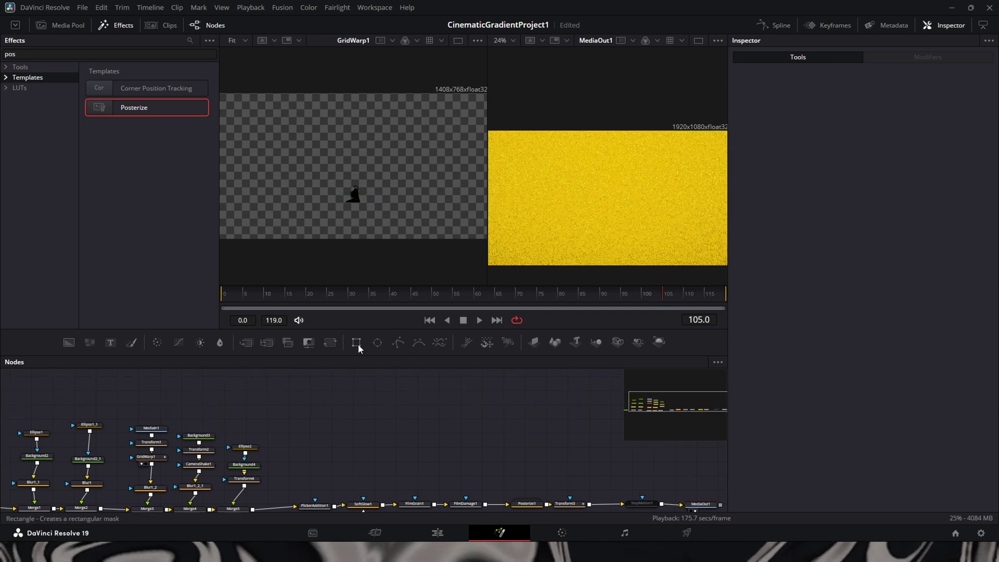
{"action": "left_click", "coordinate": [399, 344]}
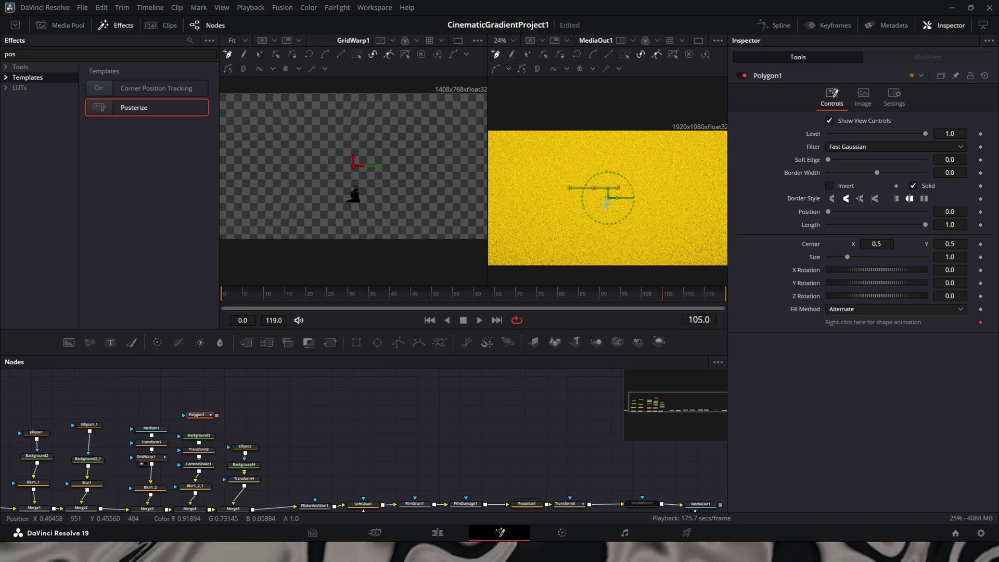
{"action": "left_click", "coordinate": [595, 189]}
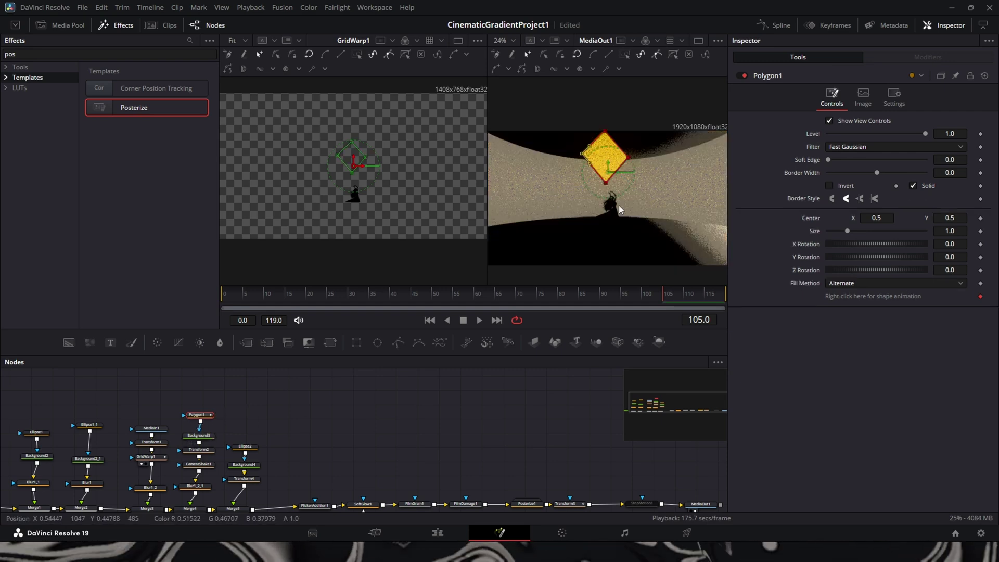
- Reshape the polygon's points into a smaller, narrower diamond
{"action": "scroll", "coordinate": [583, 156], "scroll_direction": "up", "scroll_amount": 2}
{"action": "left_click_drag", "start_coordinate": [605, 164], "coordinate": [607, 170]}
{"action": "left_click_drag", "start_coordinate": [606, 214], "coordinate": [620, 186]}
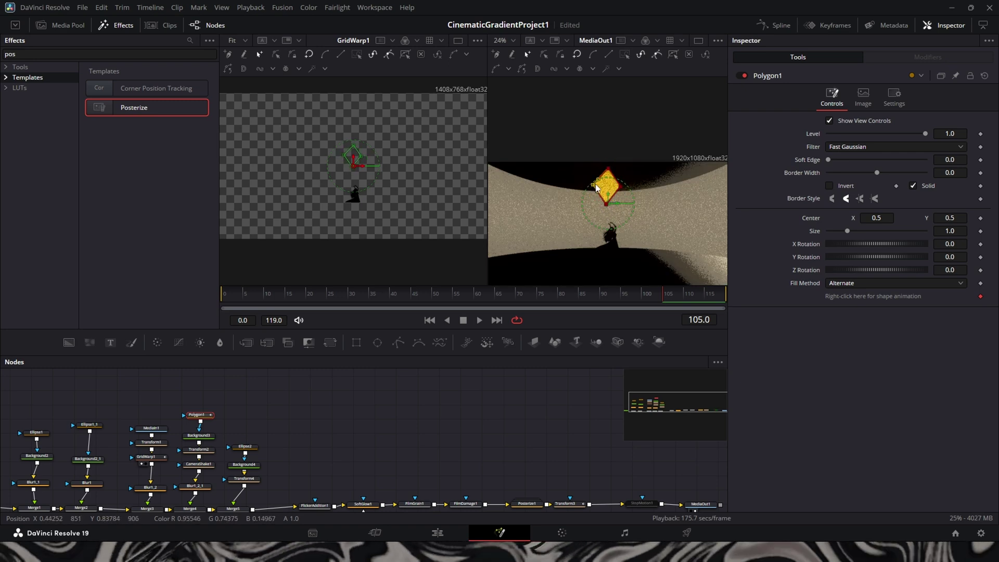
- Insert a Soft Glow node after Blur1_2_1 in the diamond's branch
{"action": "type", "text": "f"}
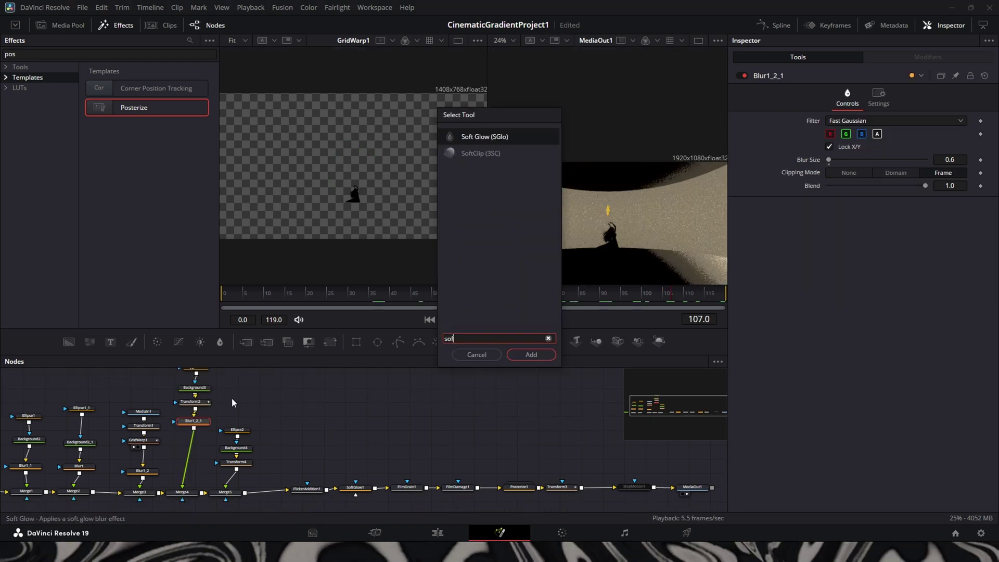
{"action": "key", "text": "Return"}
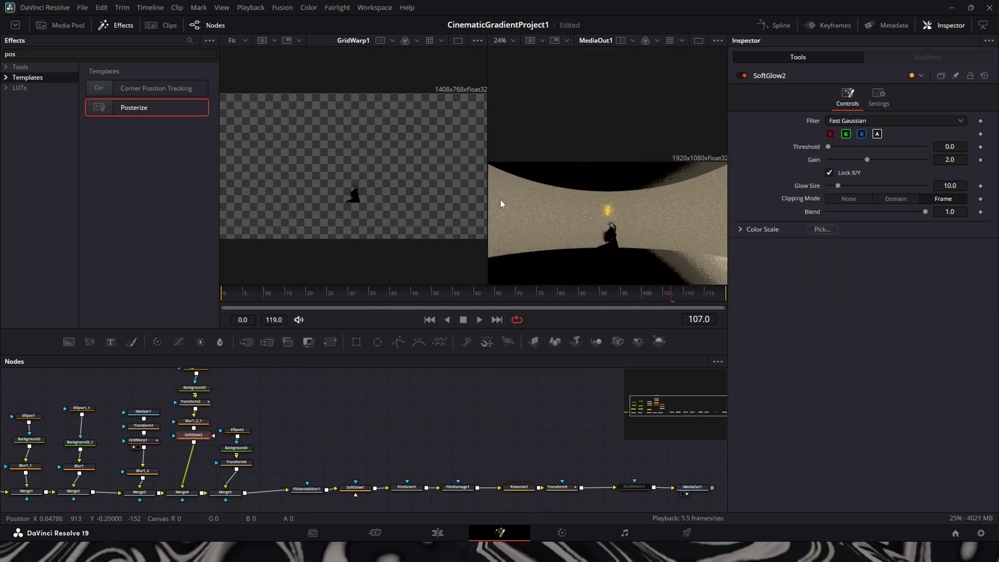
- Enable motion blur on the Transform3 camera zoom with a shutter angle of 360
{"action": "left_click", "coordinate": [540, 296]}
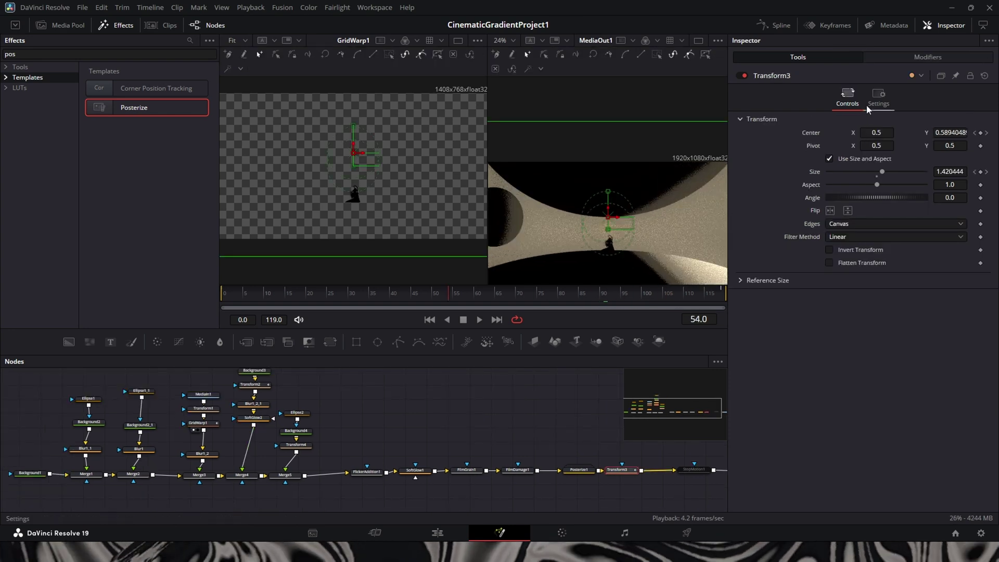
{"action": "left_click", "coordinate": [870, 106]}
{"action": "left_click_drag", "start_coordinate": [903, 255], "coordinate": [934, 255]}
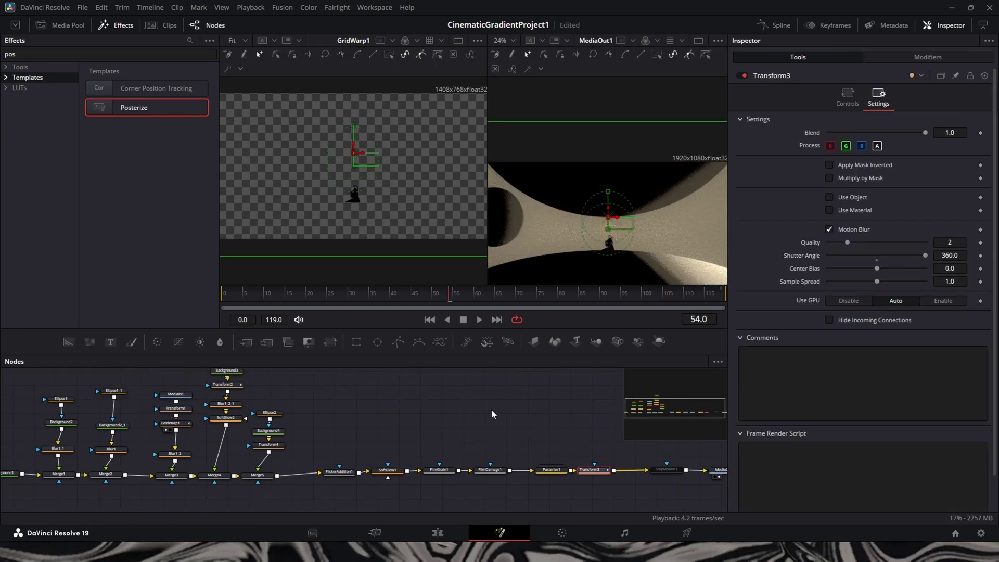
{"action": "left_click_drag", "start_coordinate": [541, 293], "coordinate": [661, 293]}
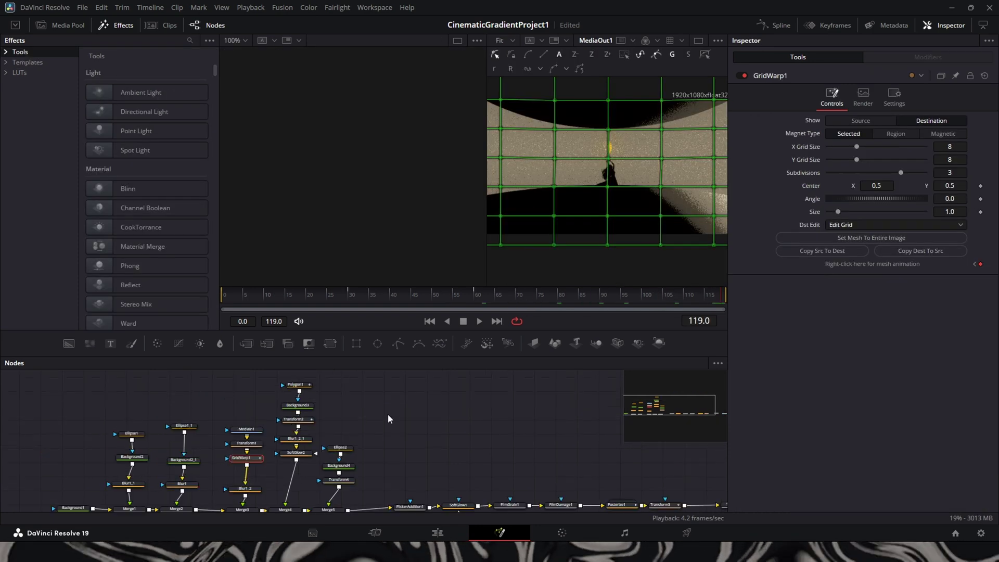
- Insert an Unsharp Mask node after Merge5 in the main node chain
{"action": "left_click_drag", "start_coordinate": [373, 381], "coordinate": [61, 502]}
{"action": "left_click_drag", "start_coordinate": [331, 482], "coordinate": [274, 482]}
{"action": "left_click", "coordinate": [338, 463]}
{"action": "key", "text": "shift+space"}
{"action": "type", "text": "uns"}
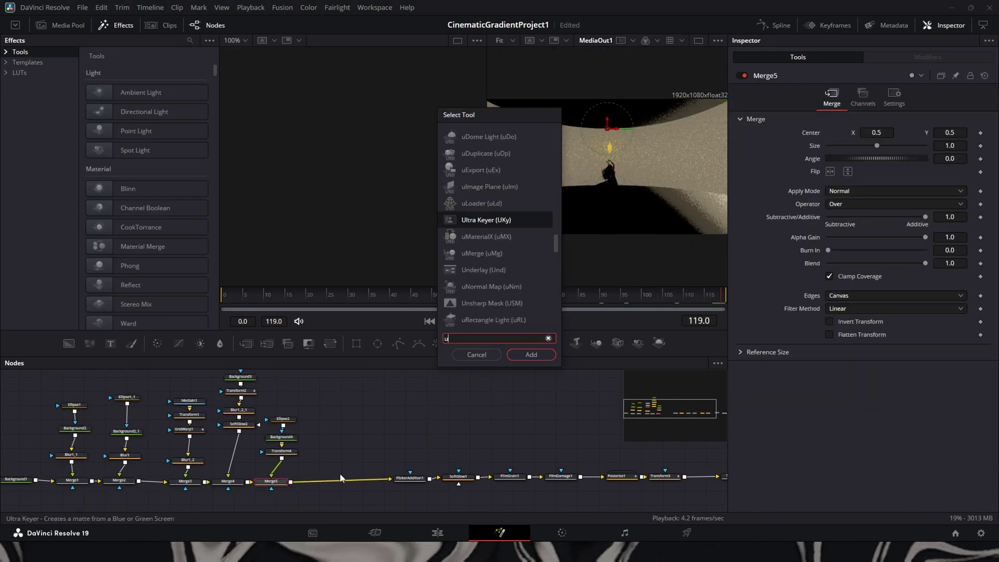
{"action": "key", "text": "Return"}
- Keyframe the Unsharp Mask's size and gain at frame 75
{"action": "left_click", "coordinate": [669, 297]}
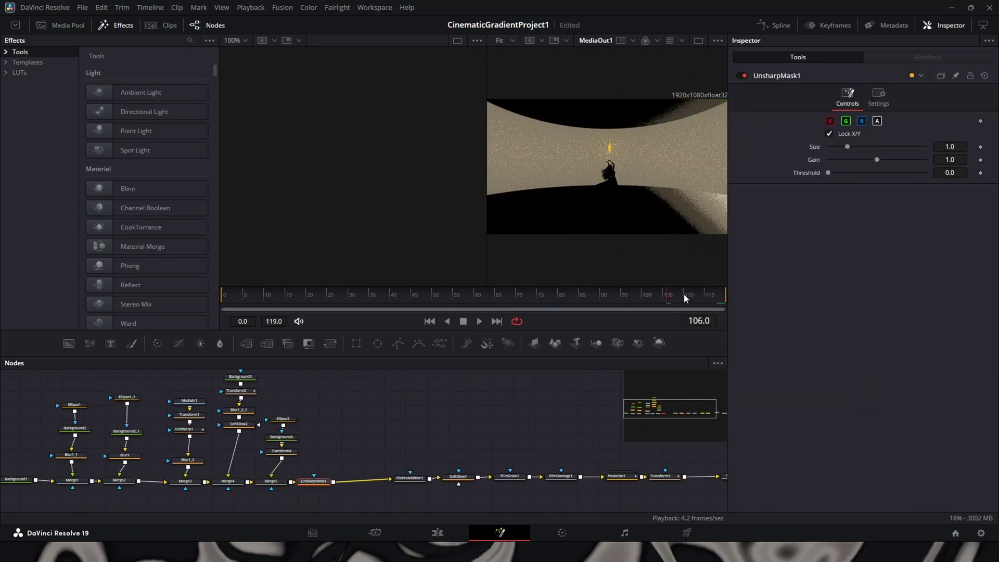
{"action": "left_click", "coordinate": [684, 293]}
{"action": "left_click", "coordinate": [593, 296]}
{"action": "left_click", "coordinate": [494, 298]}
{"action": "scroll", "coordinate": [619, 133], "scroll_direction": "up", "scroll_amount": 3}
{"action": "left_click_drag", "start_coordinate": [547, 301], "coordinate": [537, 301]}
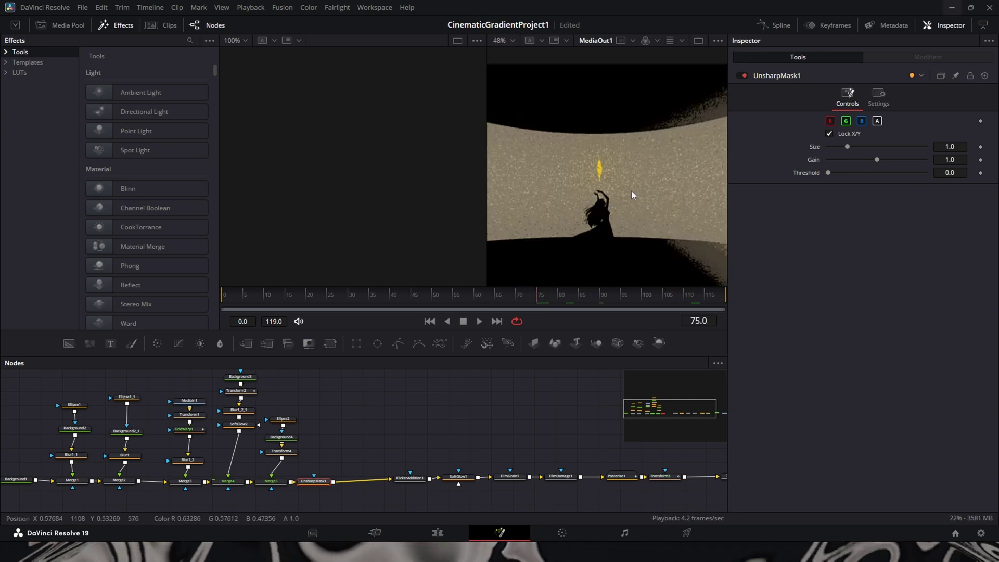
{"action": "scroll", "coordinate": [632, 196], "scroll_direction": "down", "scroll_amount": 2}
{"action": "left_click", "coordinate": [980, 160]}
{"action": "left_click", "coordinate": [980, 147]}
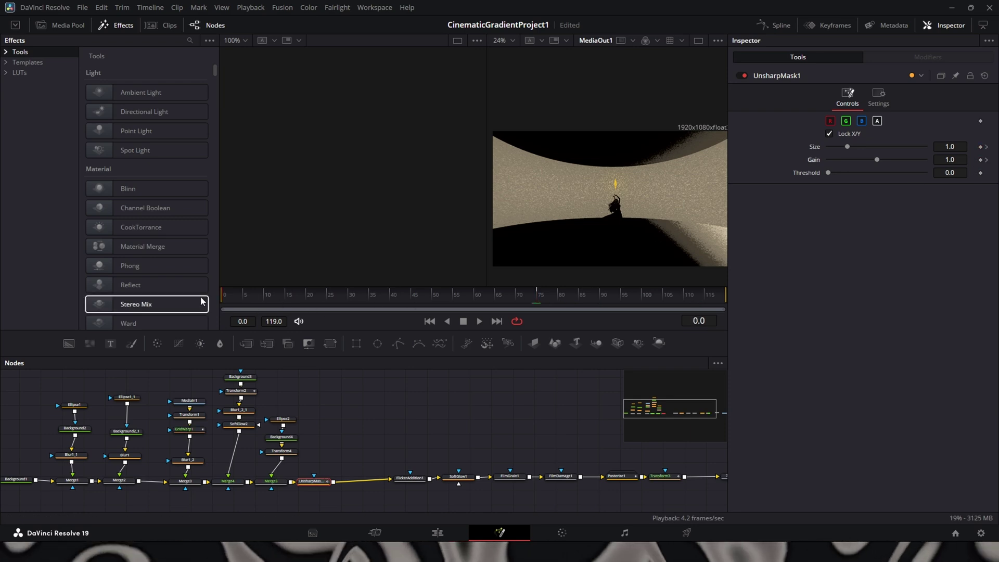
- Lower the animated Unsharp Mask size, starting from frame 40, and switch the node back on
{"action": "left_click", "coordinate": [391, 300]}
{"action": "left_click_drag", "start_coordinate": [848, 147], "coordinate": [784, 154]}
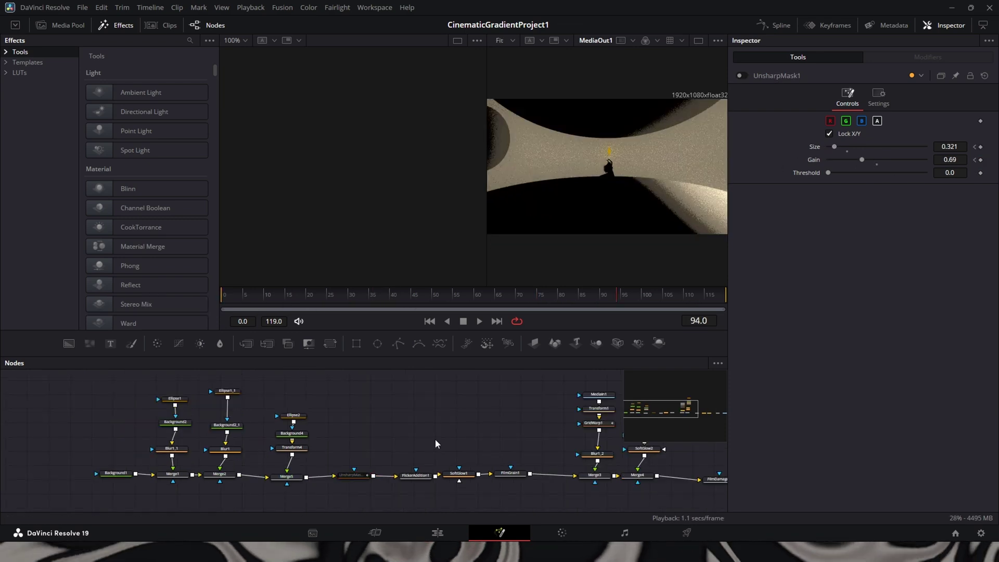
{"action": "left_click_drag", "start_coordinate": [436, 439], "coordinate": [320, 455]}
{"action": "left_click", "coordinate": [239, 490]}
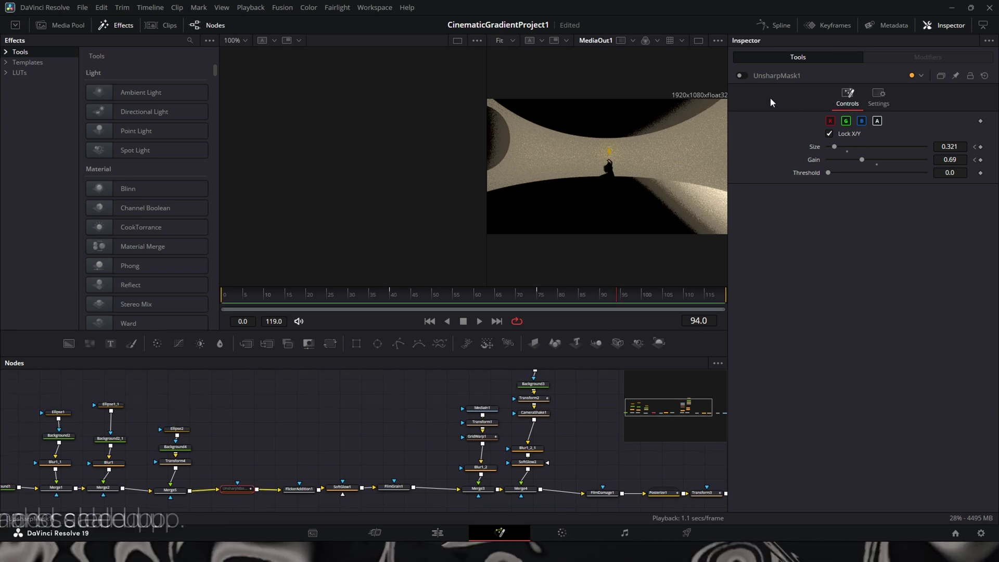
{"action": "left_click", "coordinate": [742, 76]}
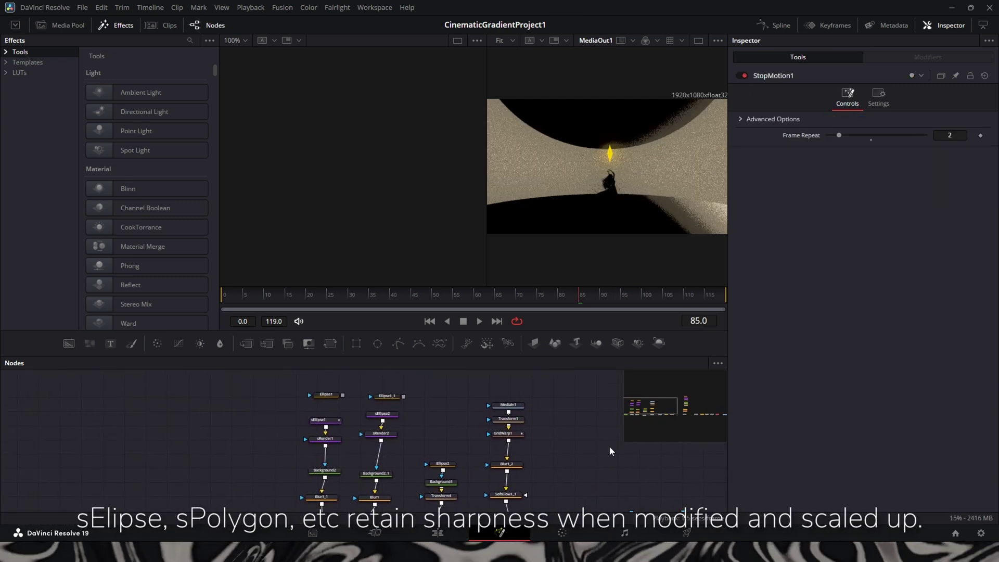
- Examine the rearranged node tree and the settings of the added FilmGrain1_1 node, and preview frame 89
{"action": "left_click_drag", "start_coordinate": [598, 460], "coordinate": [418, 438]}
{"action": "left_click_drag", "start_coordinate": [488, 442], "coordinate": [342, 491]}
{"action": "left_click_drag", "start_coordinate": [544, 474], "coordinate": [461, 420]}
{"action": "left_click_drag", "start_coordinate": [651, 484], "coordinate": [505, 494]}
{"action": "left_click", "coordinate": [500, 471]}
{"action": "left_click", "coordinate": [596, 296]}
{"action": "scroll", "coordinate": [356, 412], "scroll_direction": "left", "scroll_amount": 10}
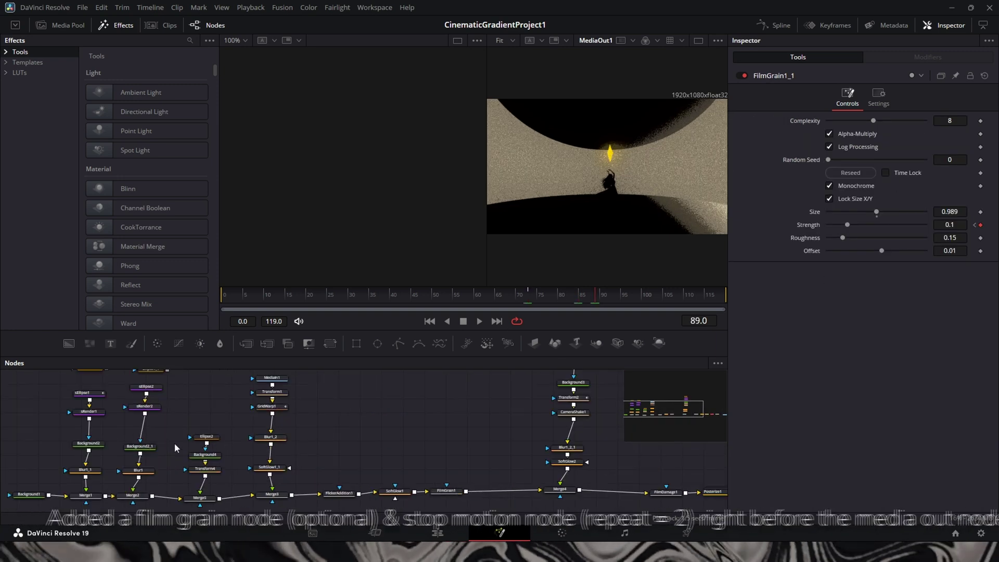